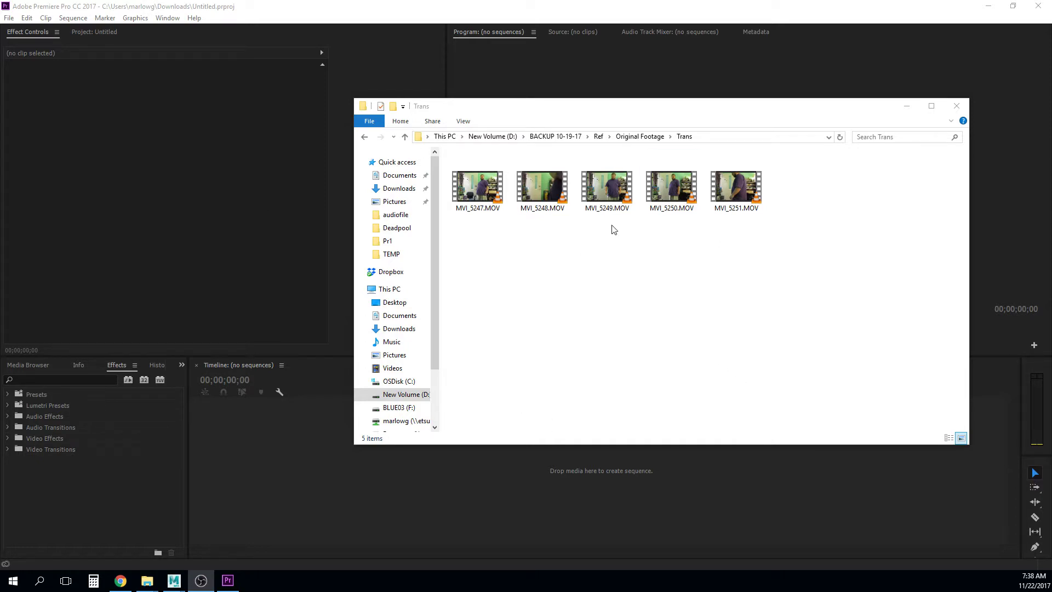
Step: Import MVI_5249.MOV from the Trans footage folder into the empty project
left_click(612, 190)
left_click_drag(613, 190, 137, 208)
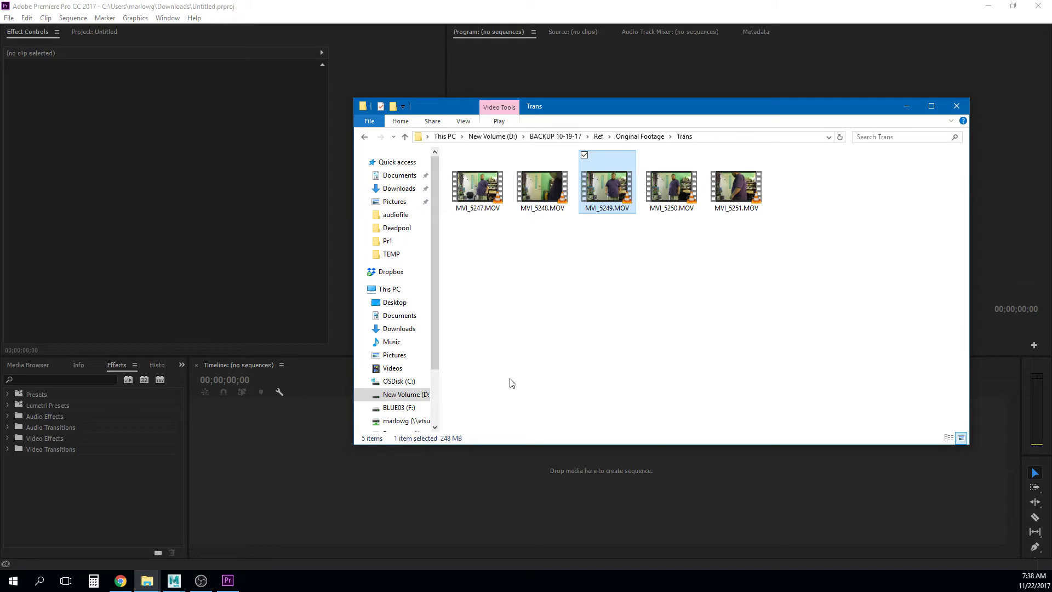
left_click(285, 193)
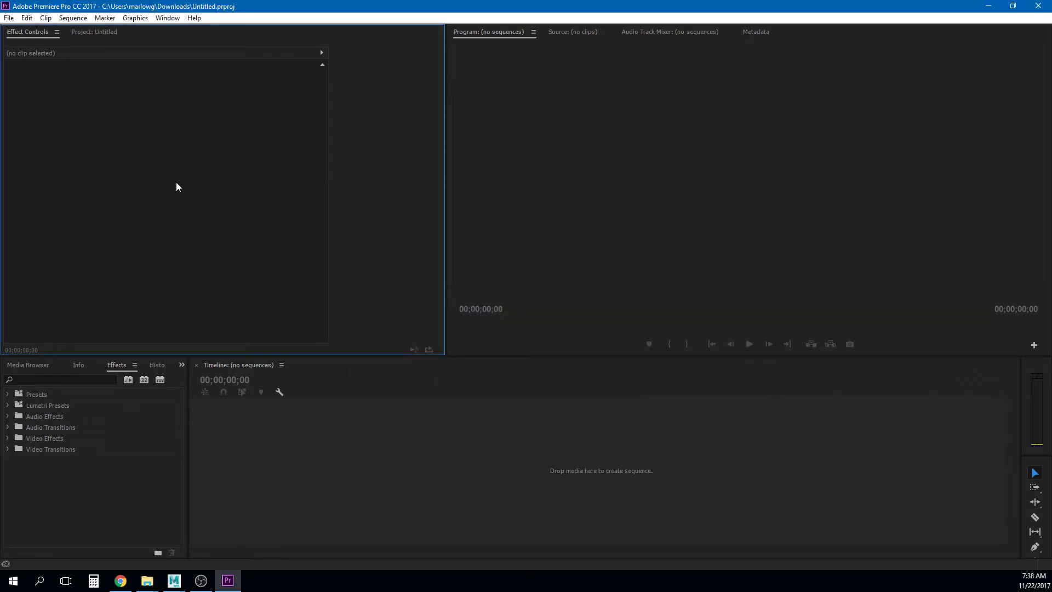
left_click(90, 31)
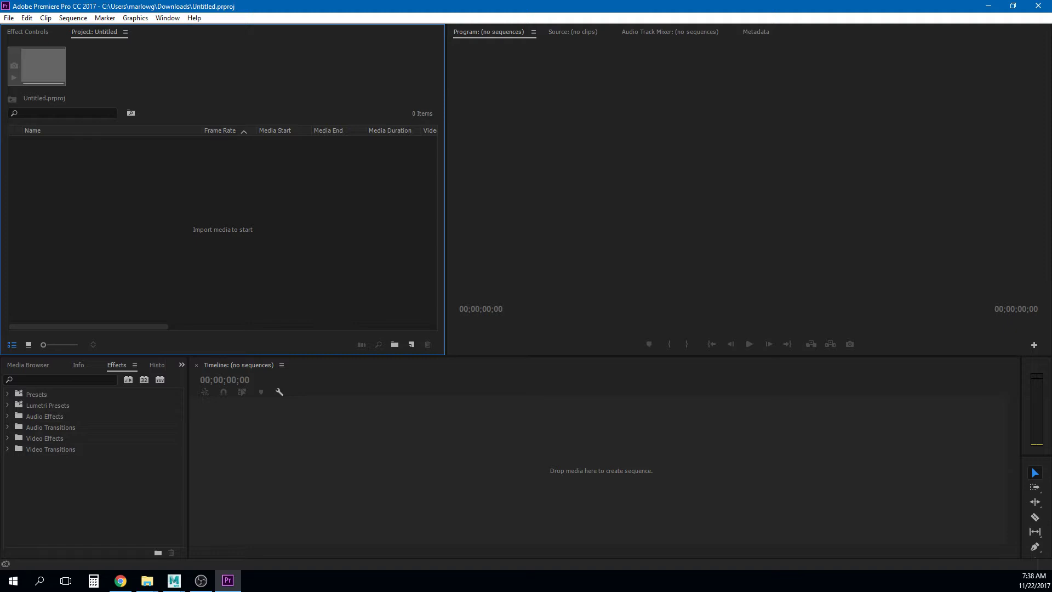
key("ctrl+i")
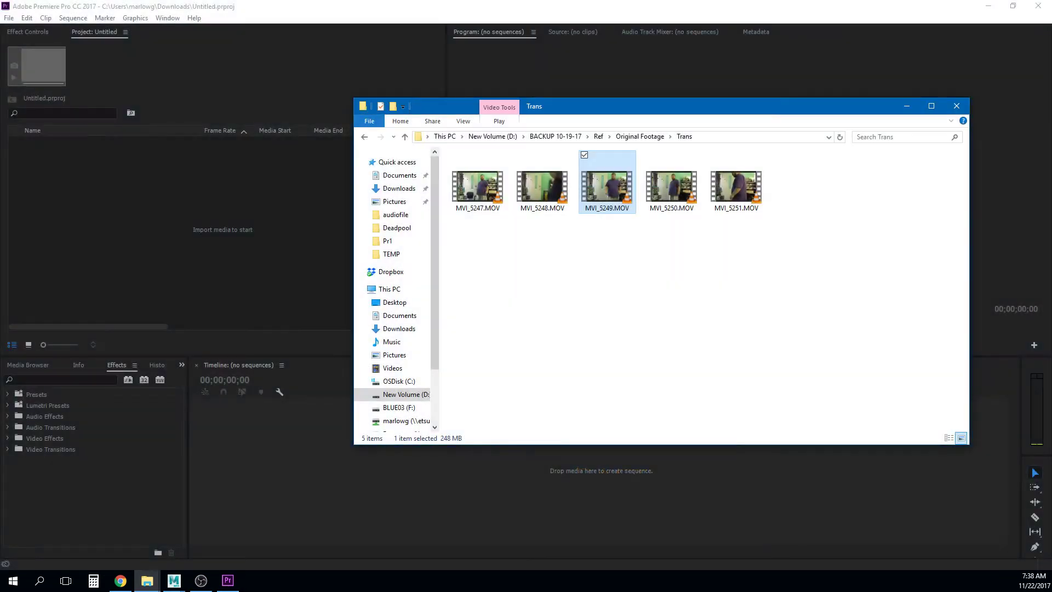
left_click_drag(606, 189, 173, 251)
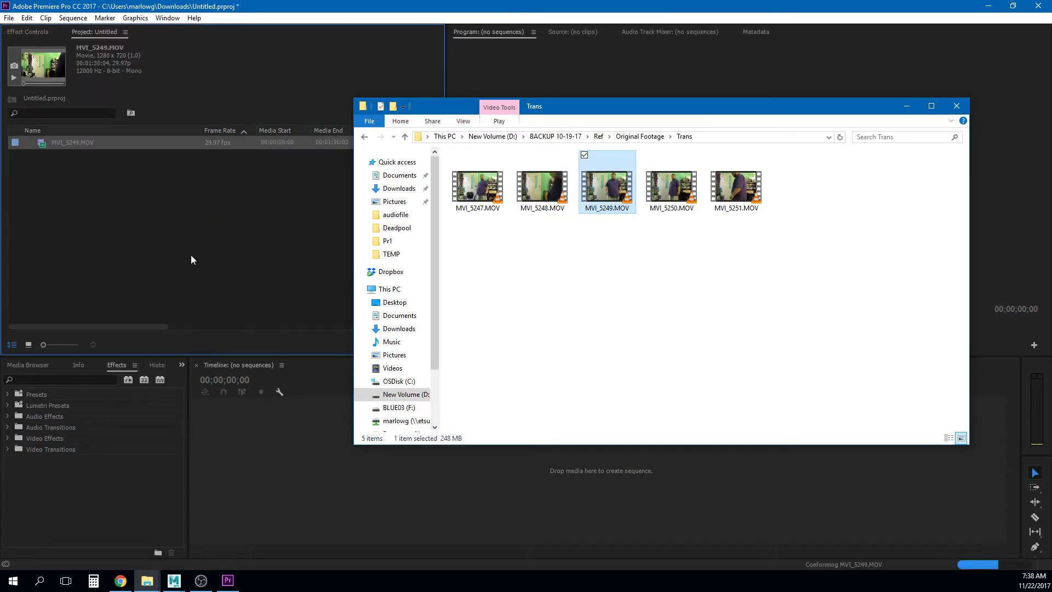
left_click(908, 105)
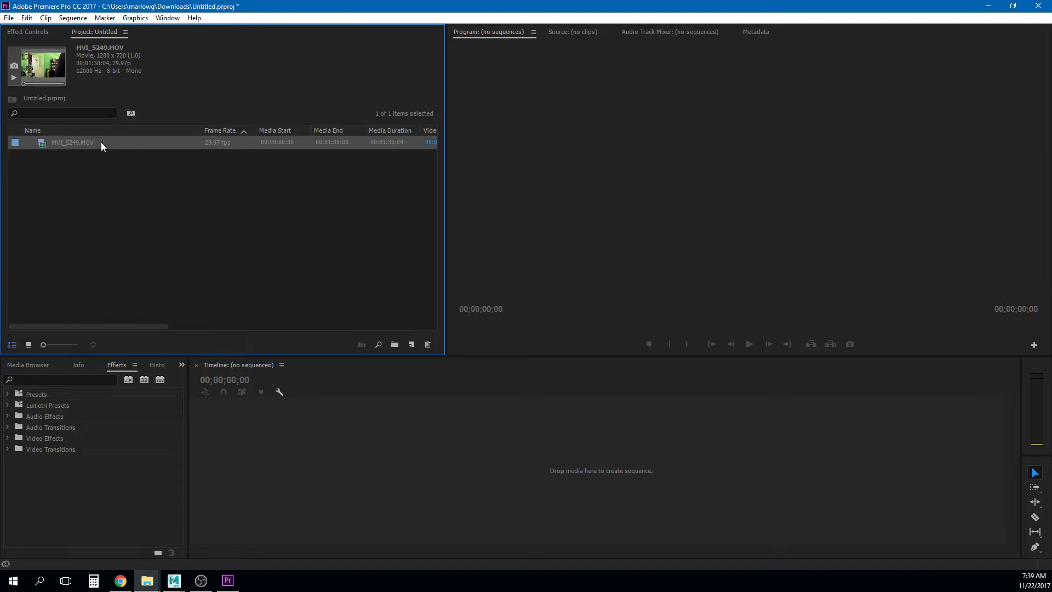
Step: Create a sequence from MVI_5249.MOV, and unlink and delete the clip's audio on track A1
left_click_drag(101, 143, 321, 465)
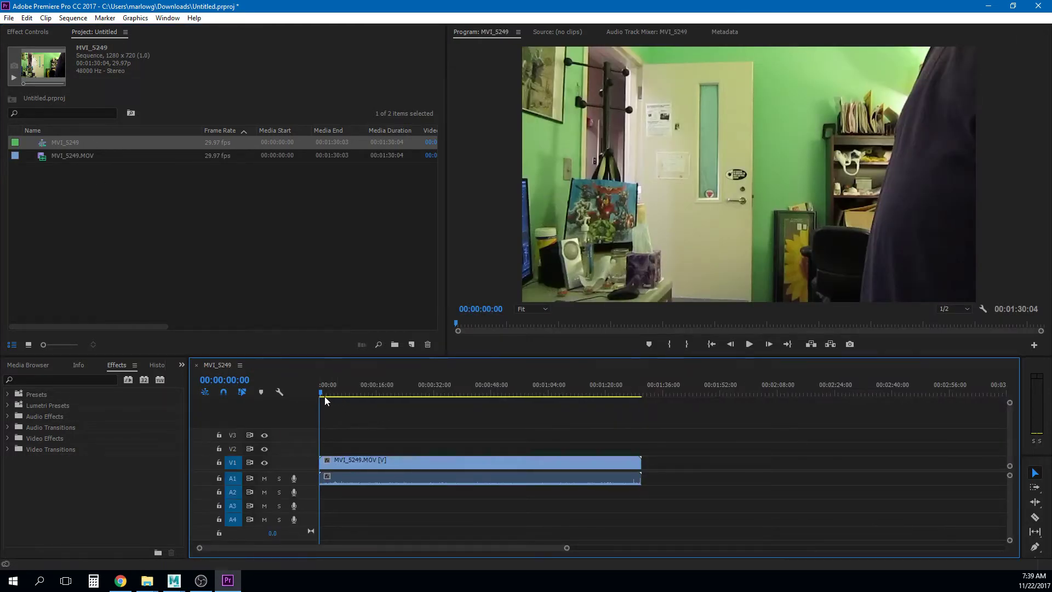
mouse_move(325, 400)
left_mouse_down()
mouse_move(418, 399)
mouse_move(322, 399)
left_mouse_up()
right_click(402, 461)
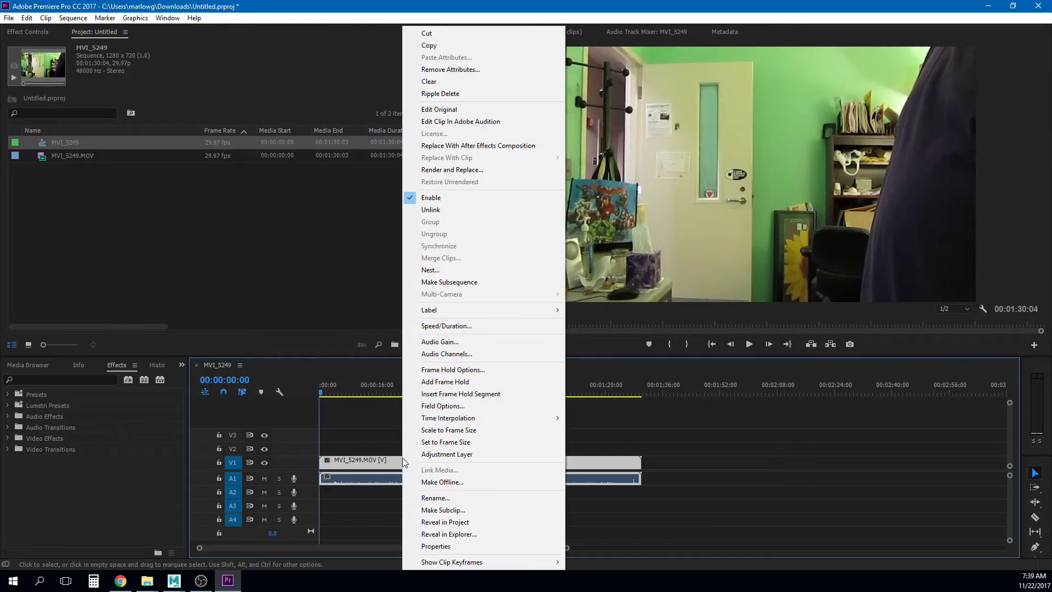
left_click(444, 210)
left_click(462, 421)
left_click(444, 480)
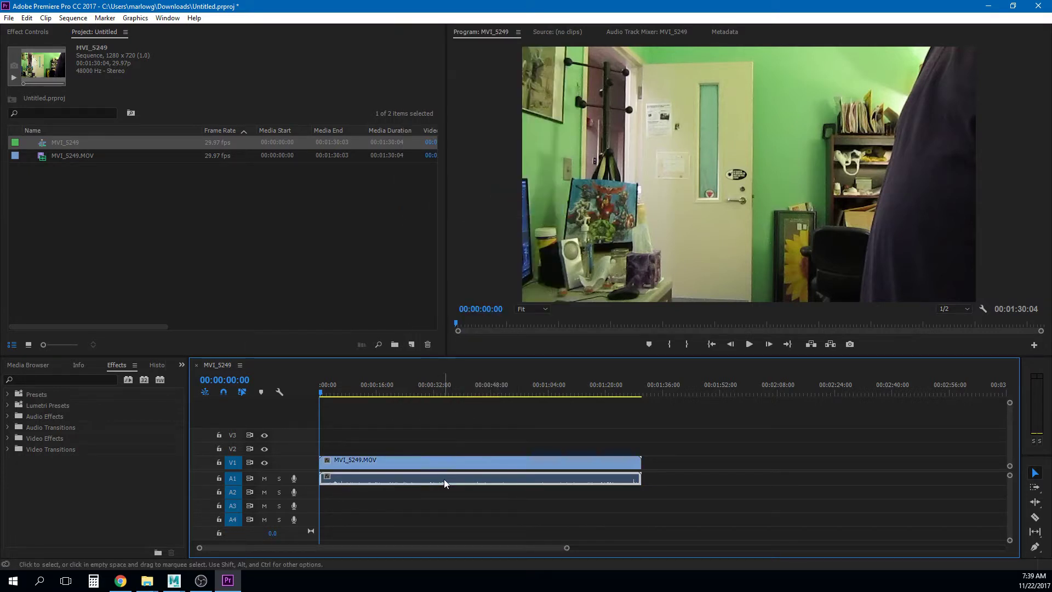
key("Delete")
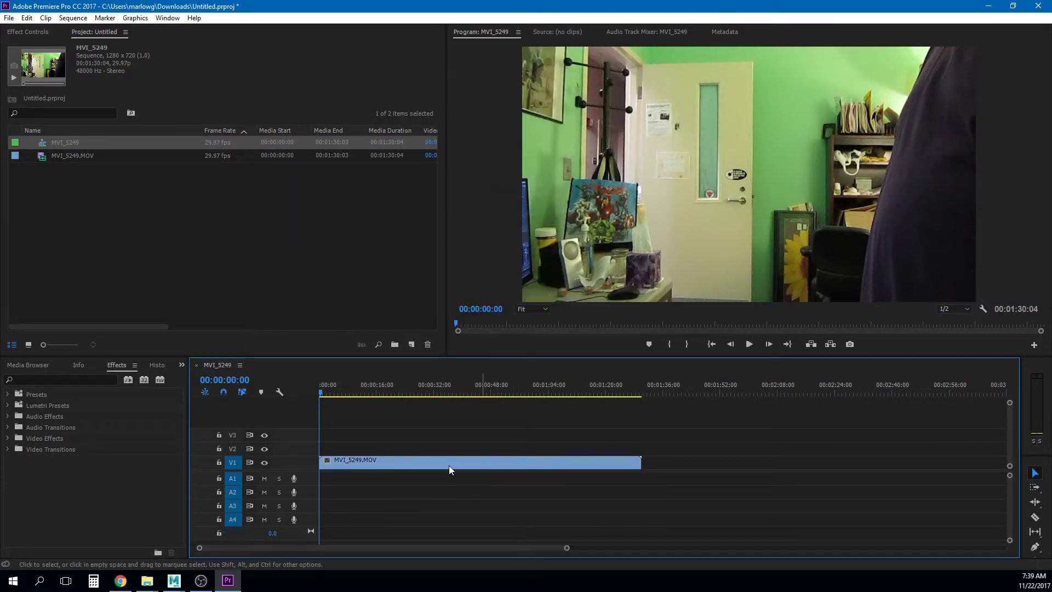
Step: Trim the V1 clip so it starts at 00:00:15:00 and ends at 00:00:18:29
left_click_drag(386, 395, 375, 394)
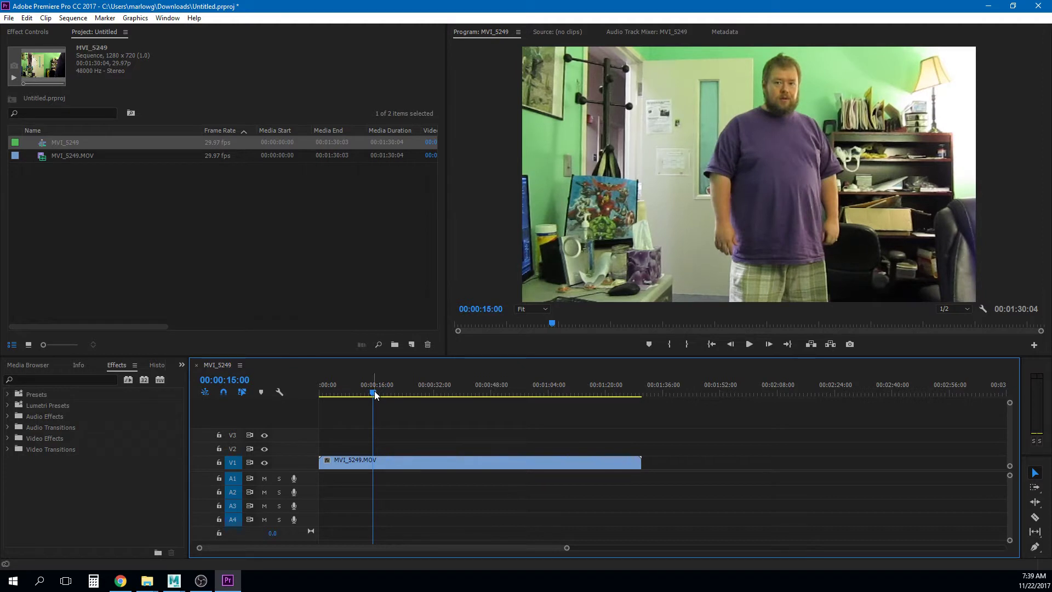
left_click_drag(320, 461, 372, 461)
left_click(375, 394)
left_click_drag(376, 394, 386, 394)
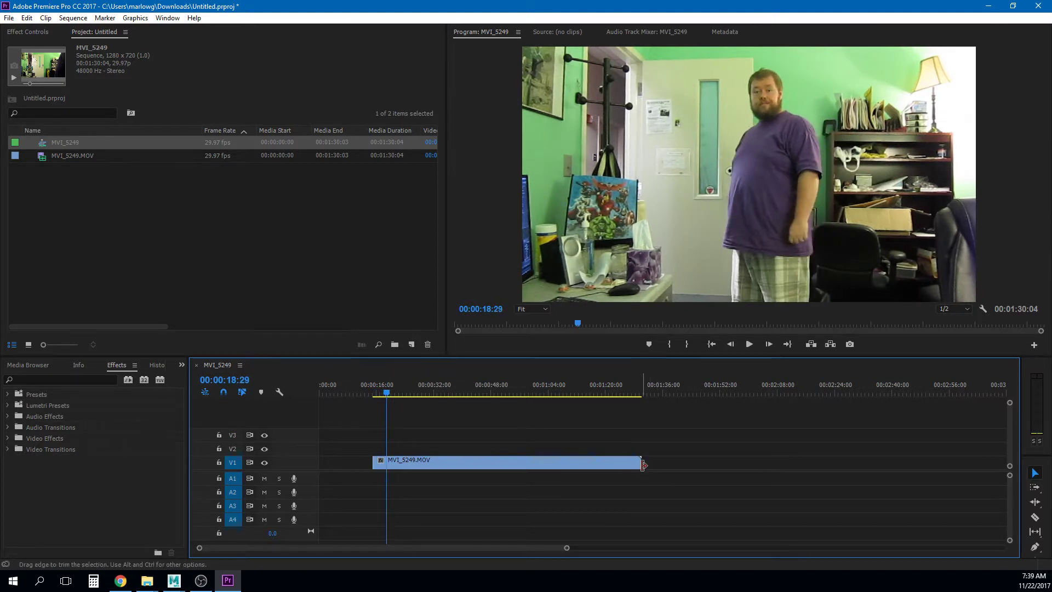
left_click_drag(641, 462, 386, 467)
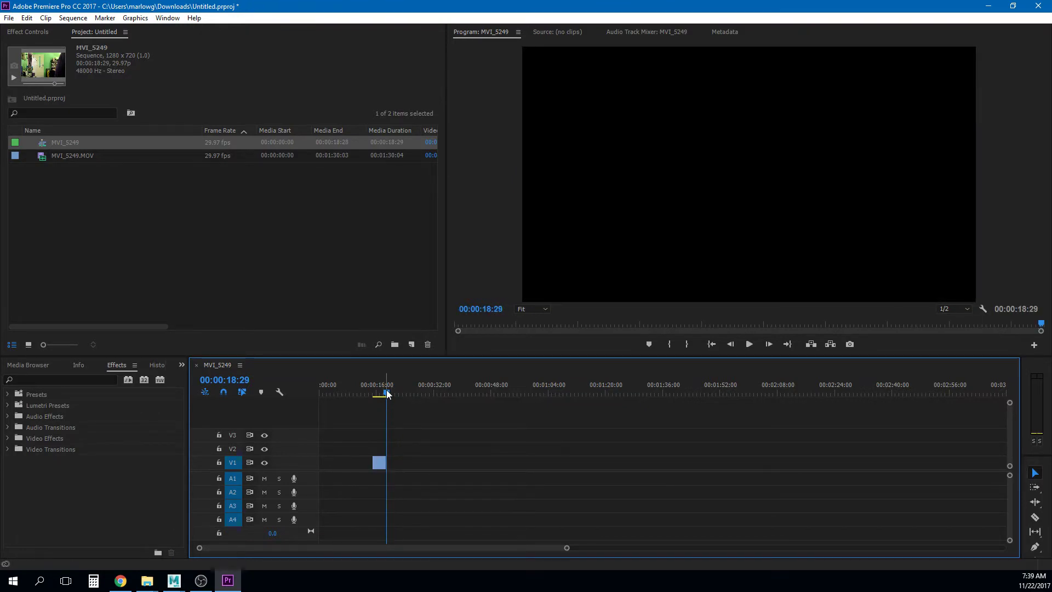
Step: Move the trimmed clip to the start of the sequence at 00:00:00:00 and play it back
left_click_drag(387, 393, 321, 394)
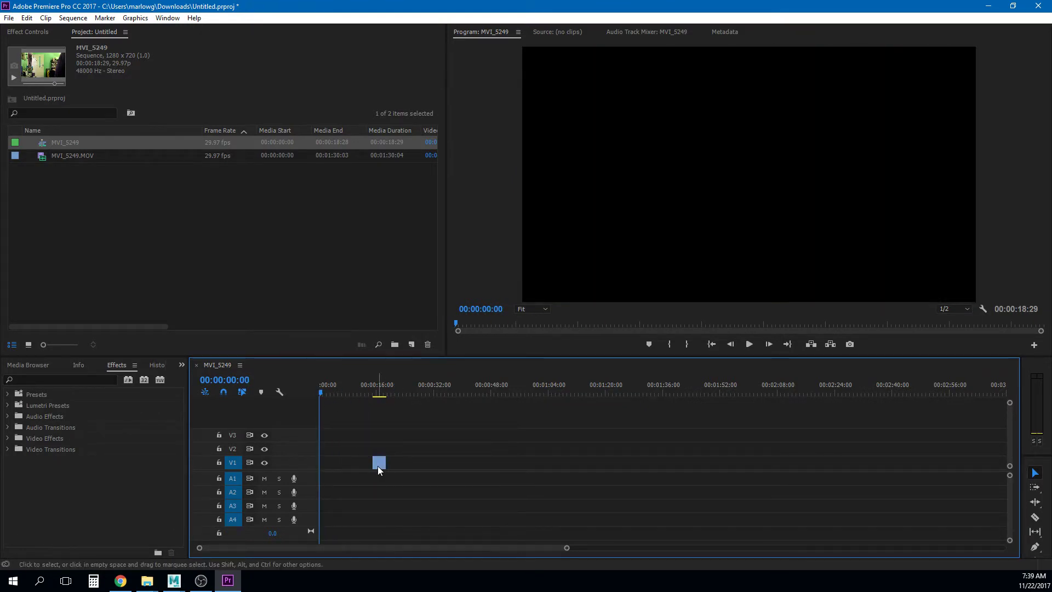
left_click_drag(379, 464, 323, 465)
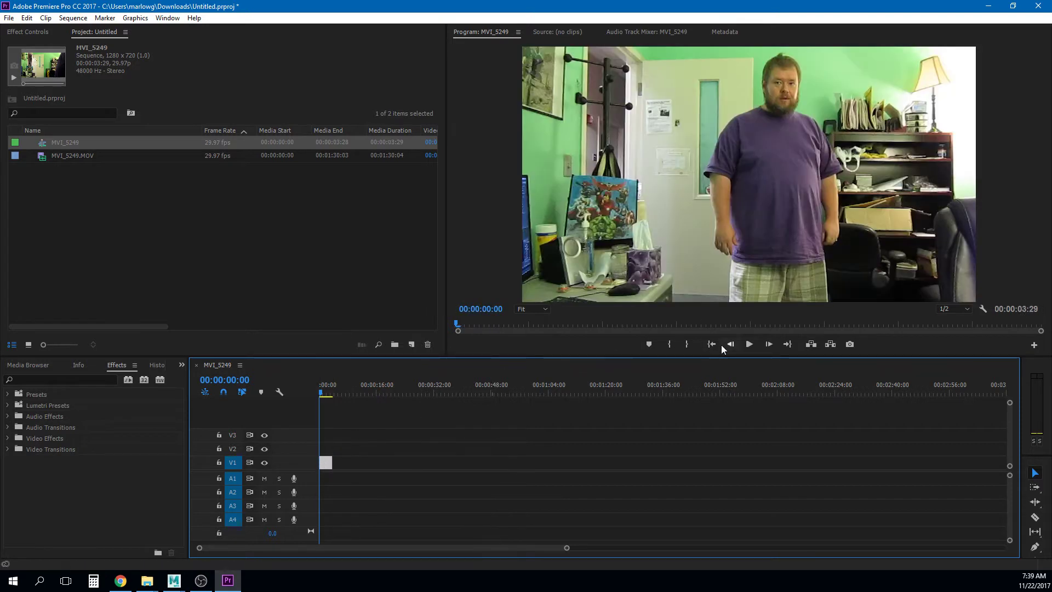
left_click(748, 344)
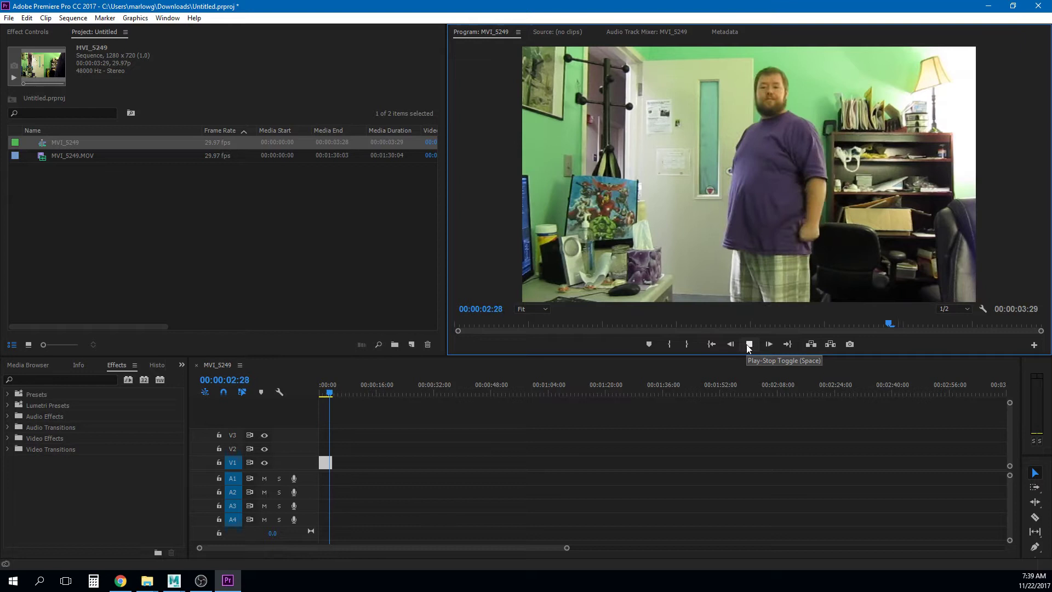
left_click(748, 345)
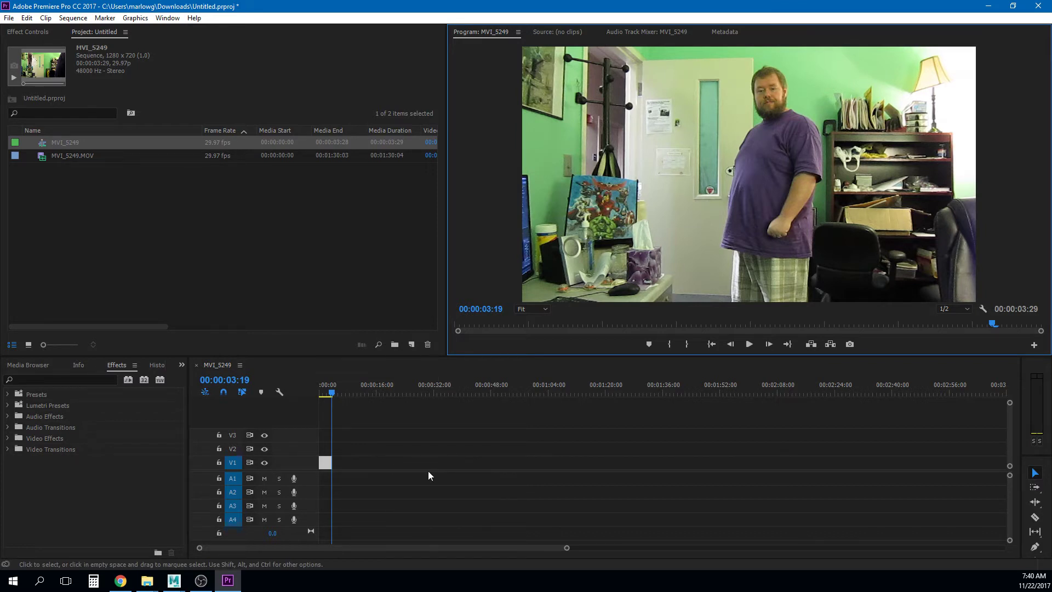
Step: Check the frame rate of the MVI_5249 sequence in the project and return the playhead to the start
left_click(66, 141)
left_click(85, 206)
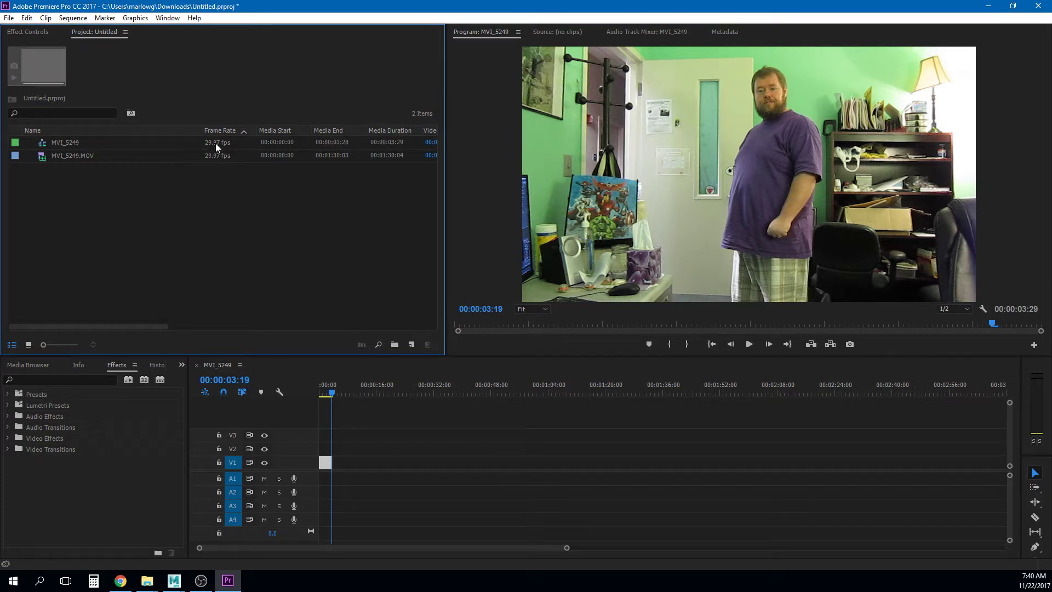
left_click_drag(332, 393, 314, 392)
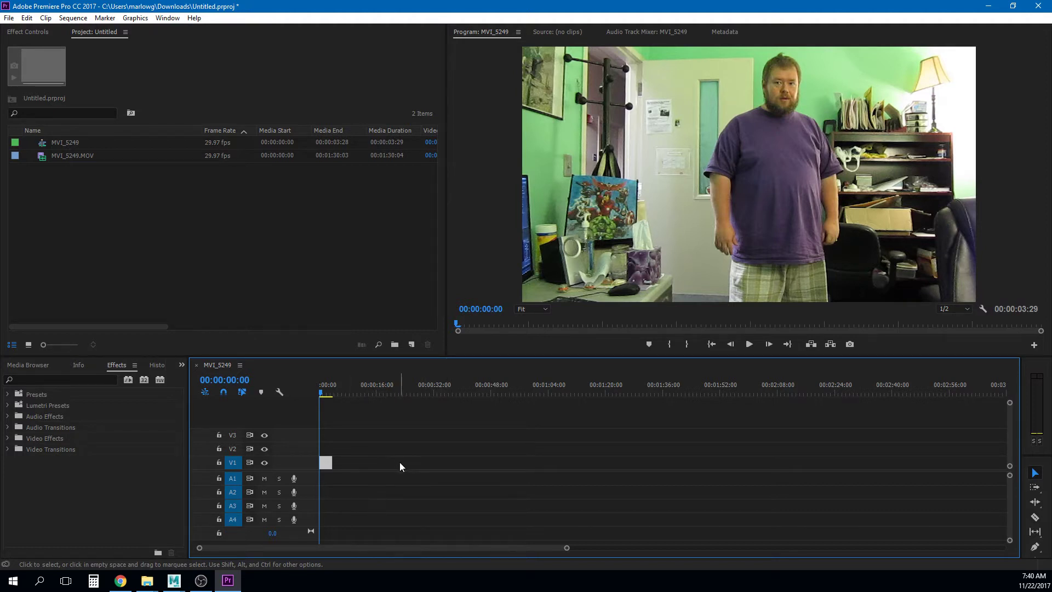
Step: Open the media export settings for the sequence and set the format to JPEG
left_click(10, 18)
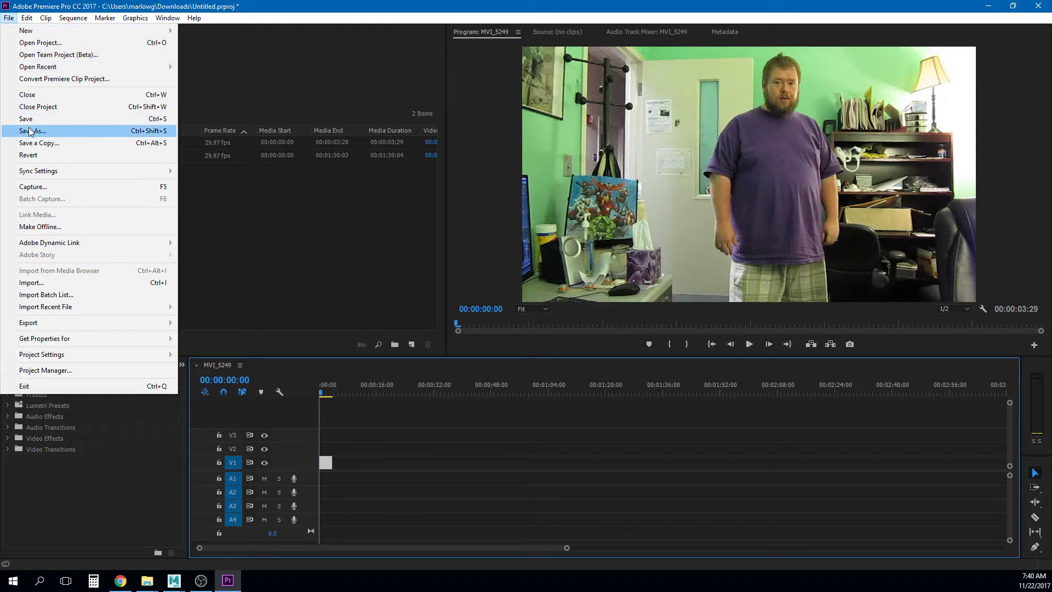
mouse_move(55, 327)
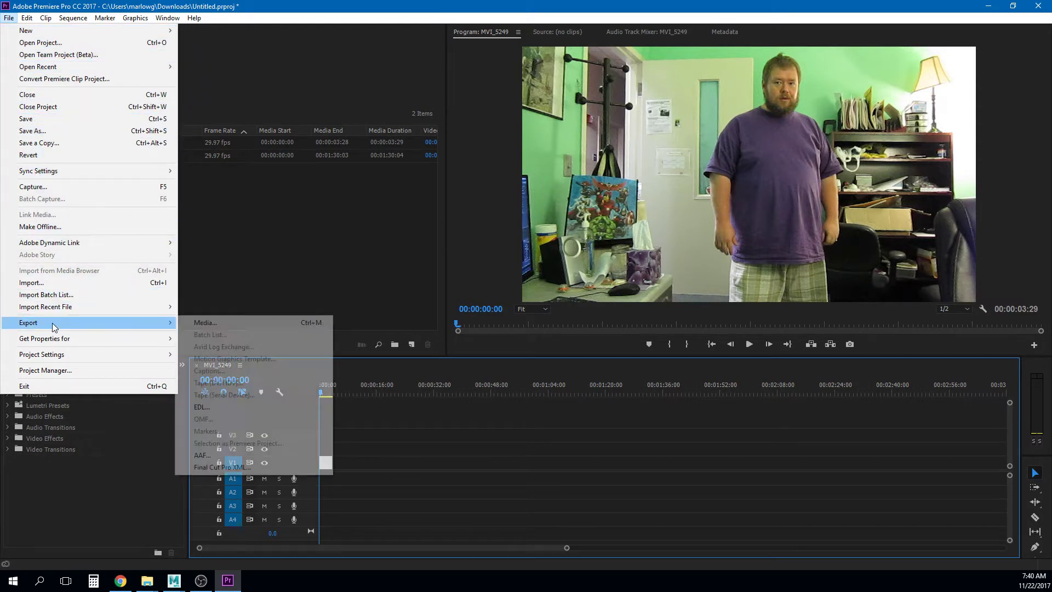
left_click(201, 323)
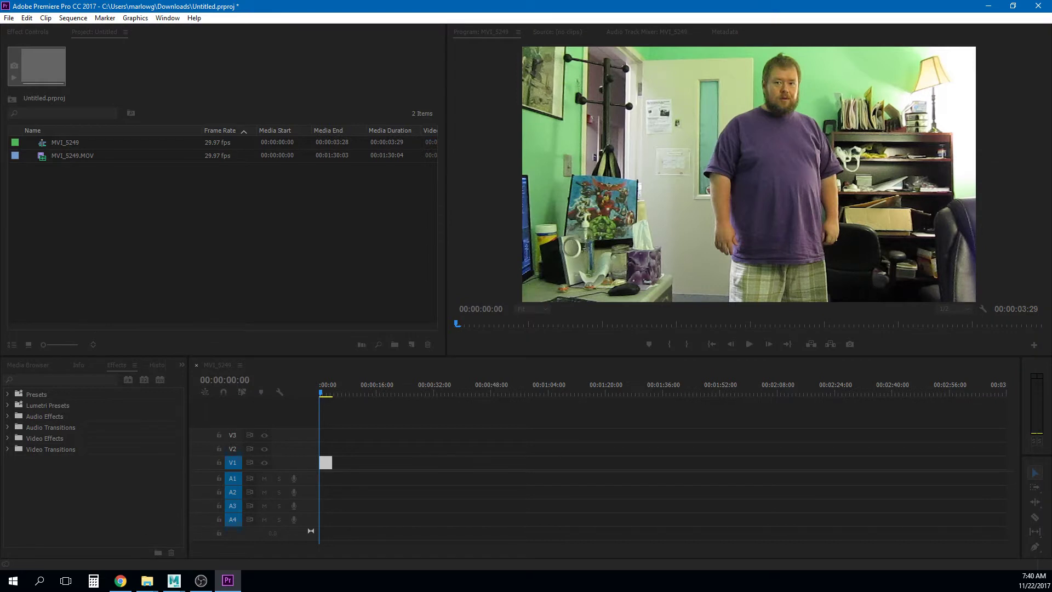
left_click_drag(533, 96, 533, 44)
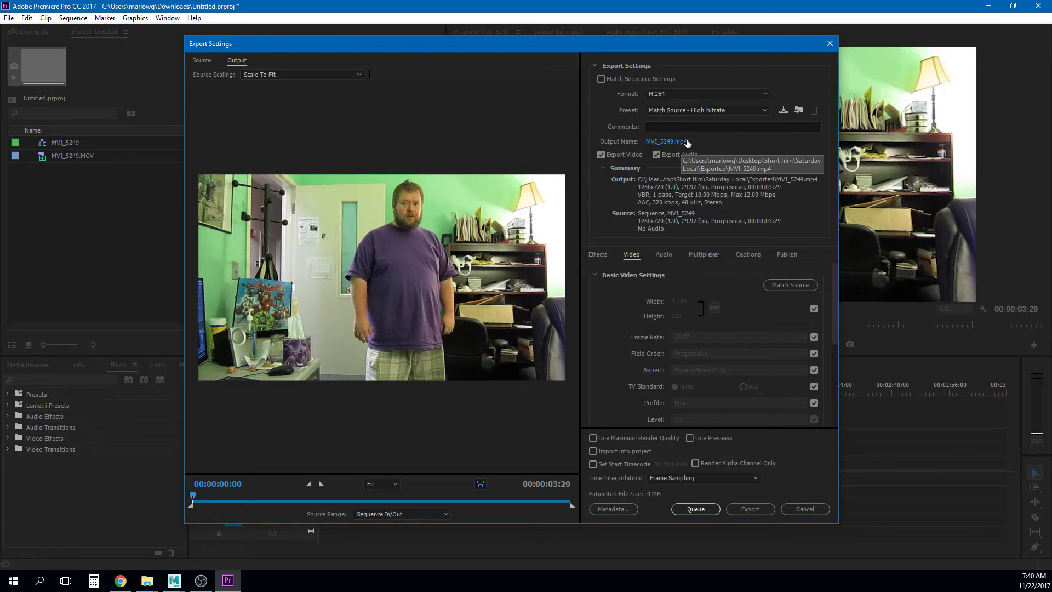
left_click(725, 93)
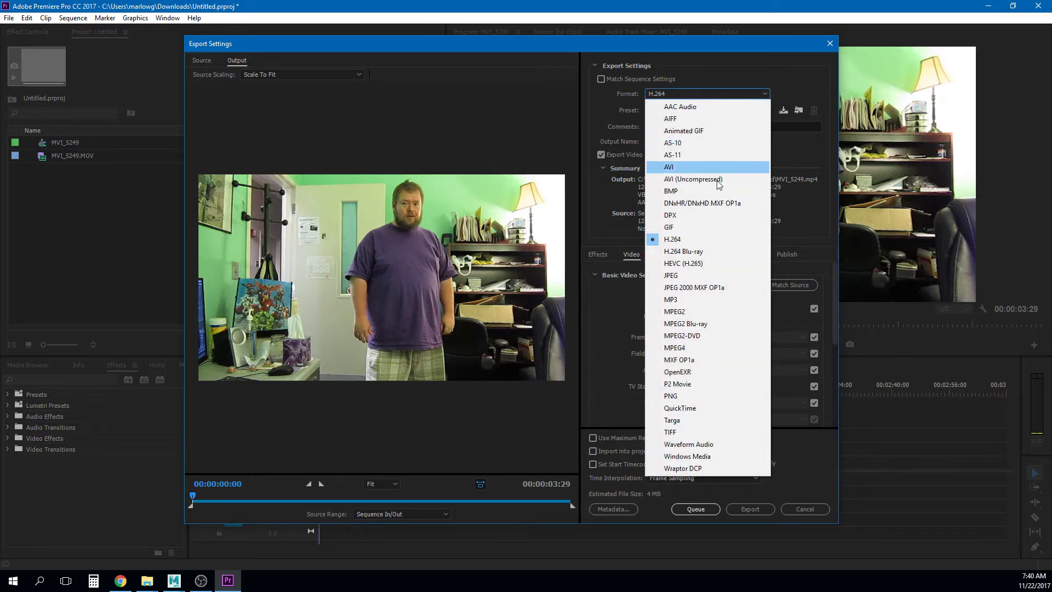
left_click(666, 276)
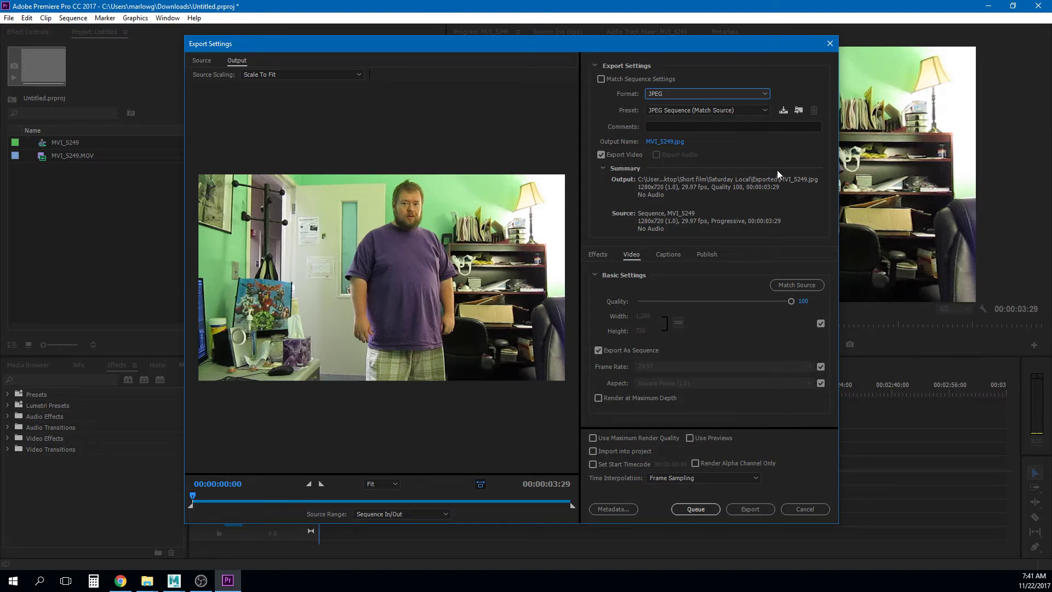
Step: Create a folder named Blah on the Desktop and open it as the export location
left_click(664, 142)
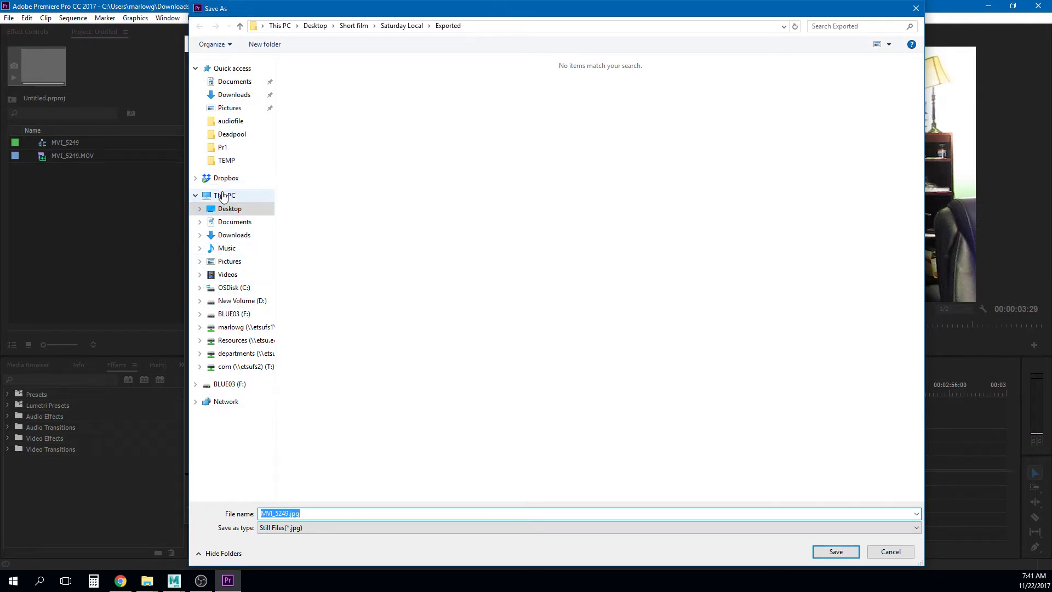
left_click(226, 211)
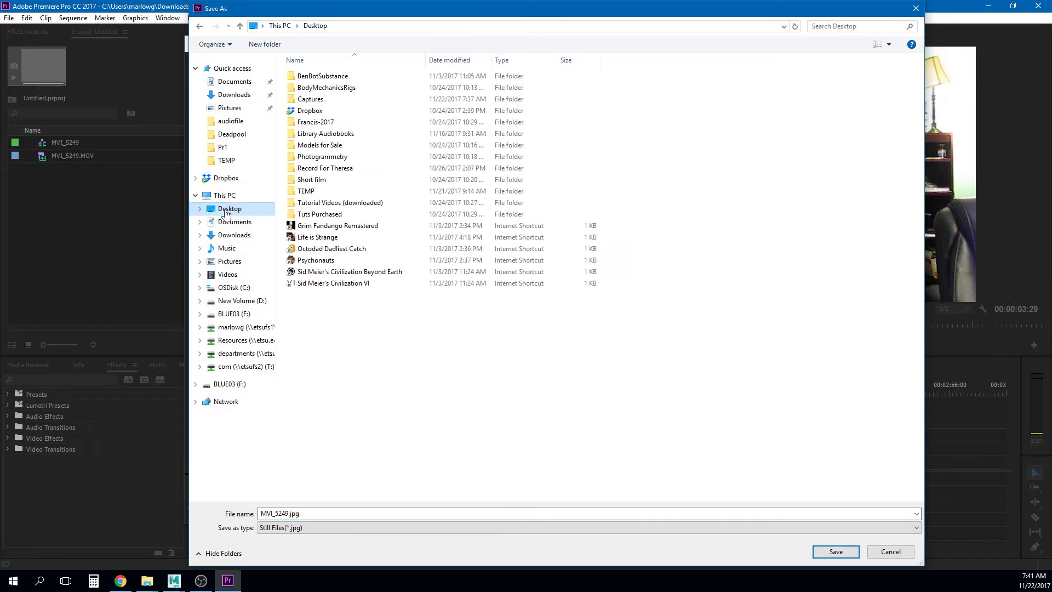
left_click(264, 44)
type("Blah")
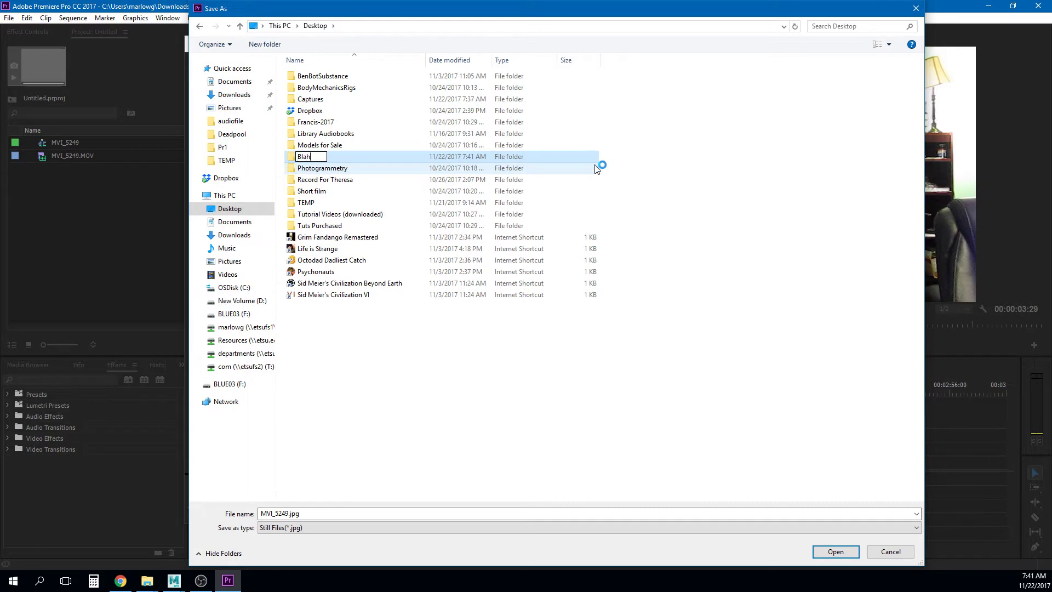
key("Return")
key("Return")
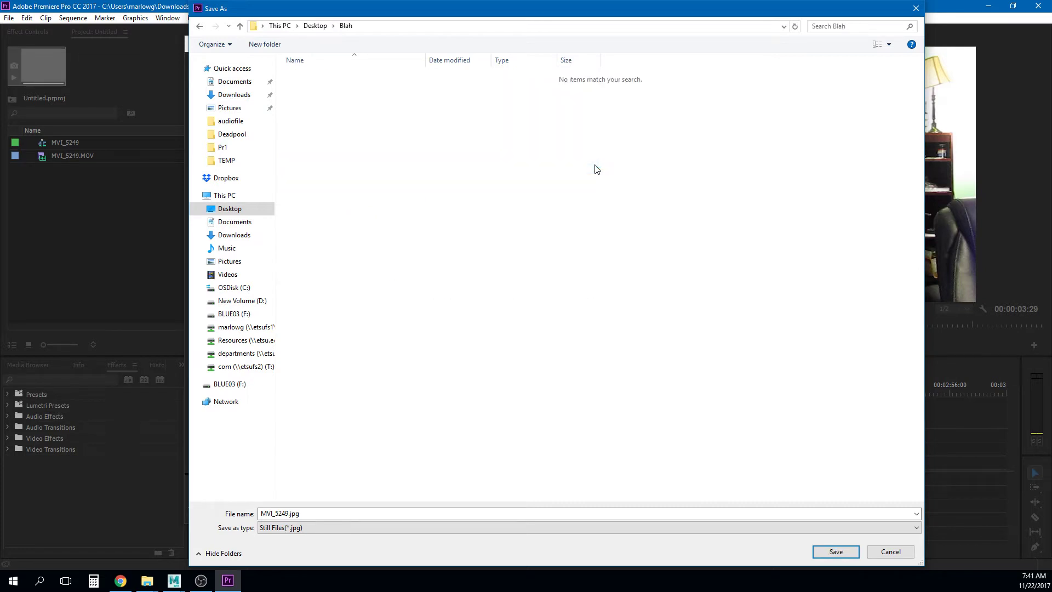
Step: Name the exported image sequence Test and save the output name
double_click(286, 514)
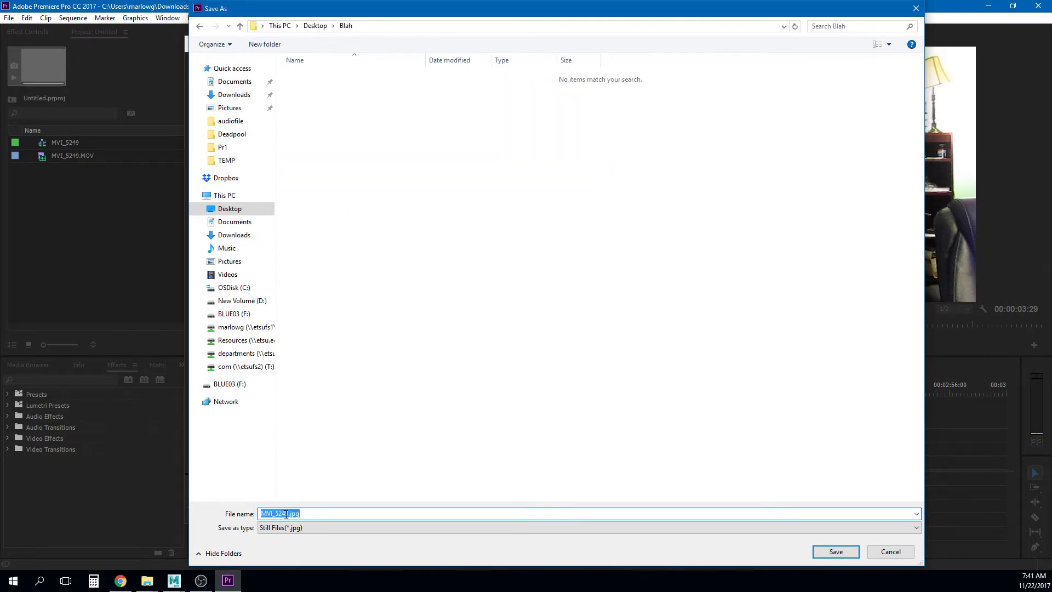
double_click(286, 513)
key("BackSpace")
type("Test")
left_click(840, 553)
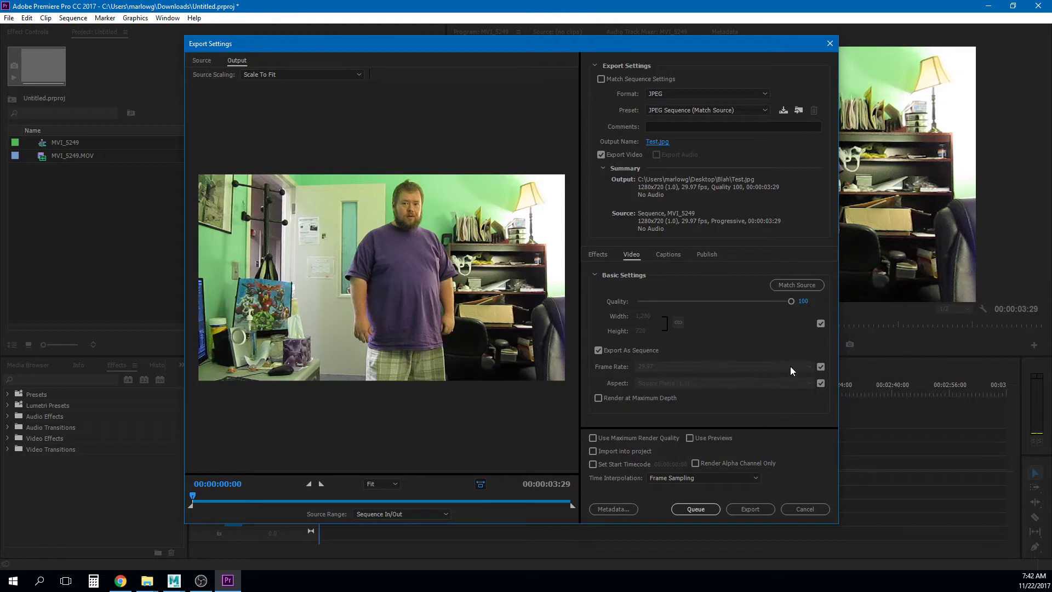
Step: Override the source frame rate with 30 fps and export the JPEG sequence
left_click(820, 365)
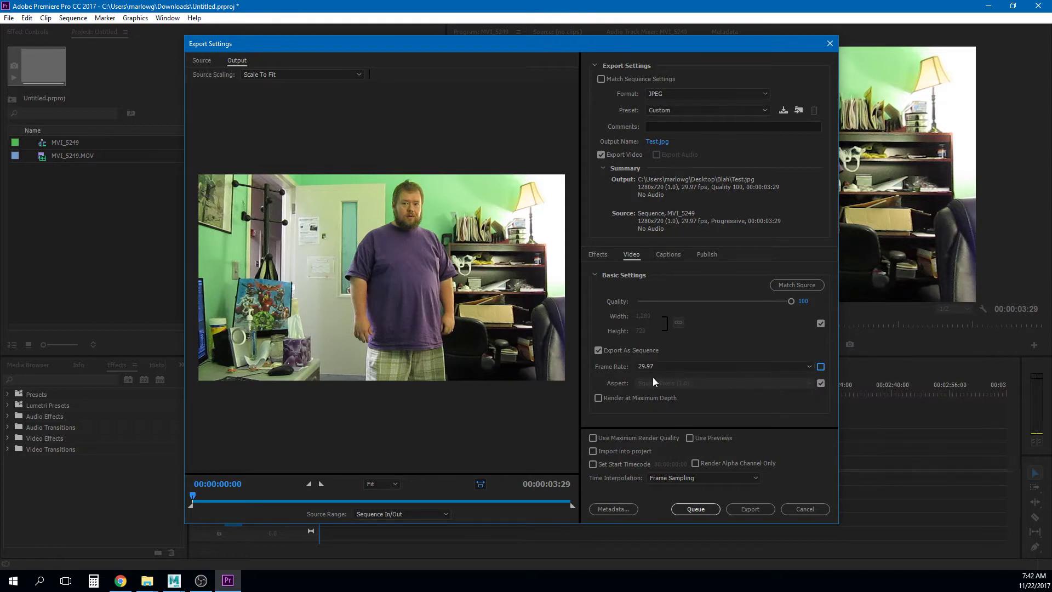
left_click(809, 366)
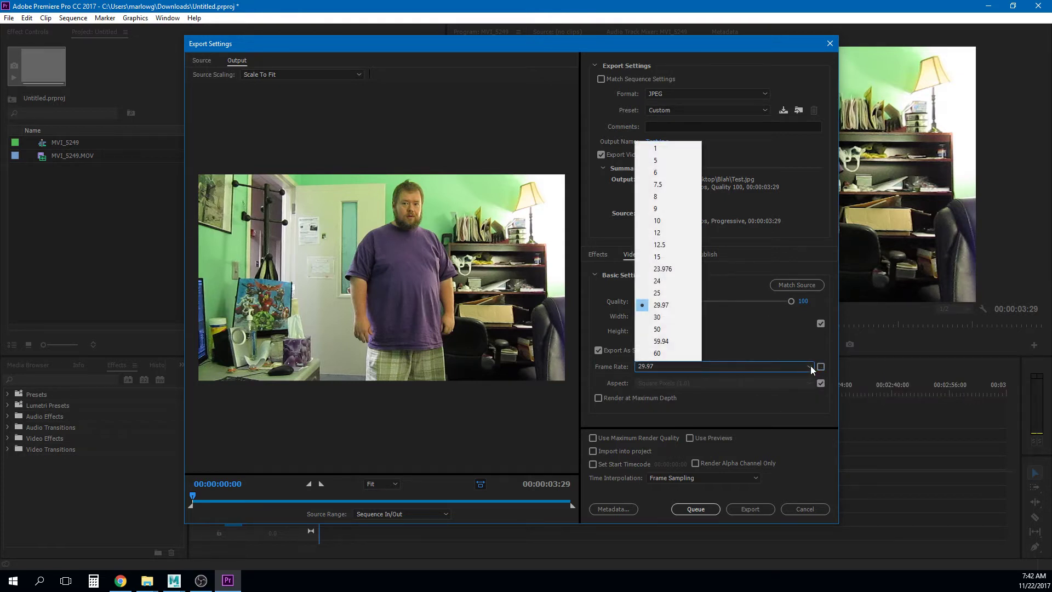
left_click(662, 281)
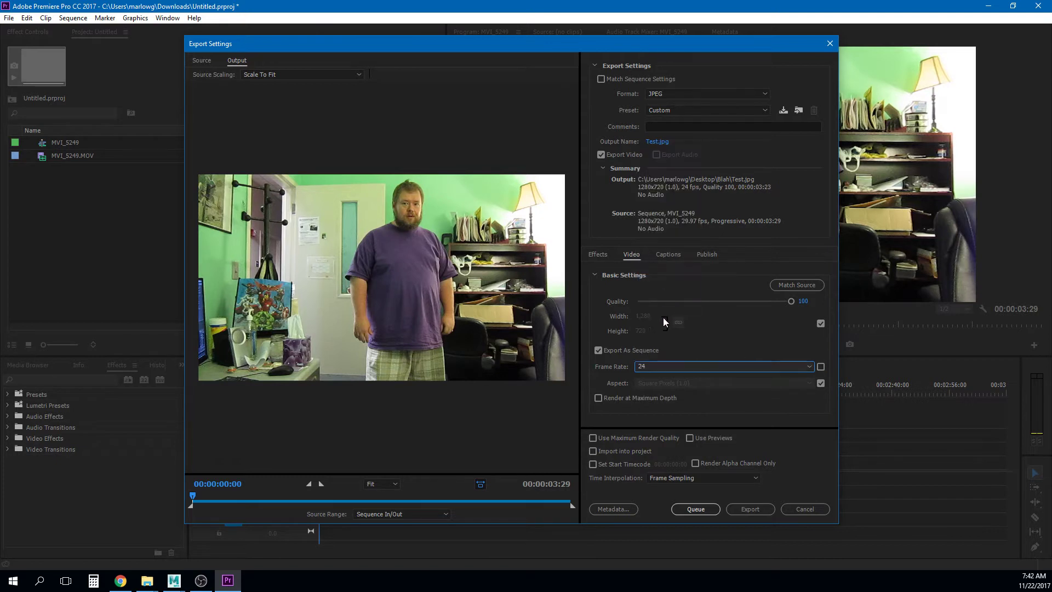
left_click(809, 368)
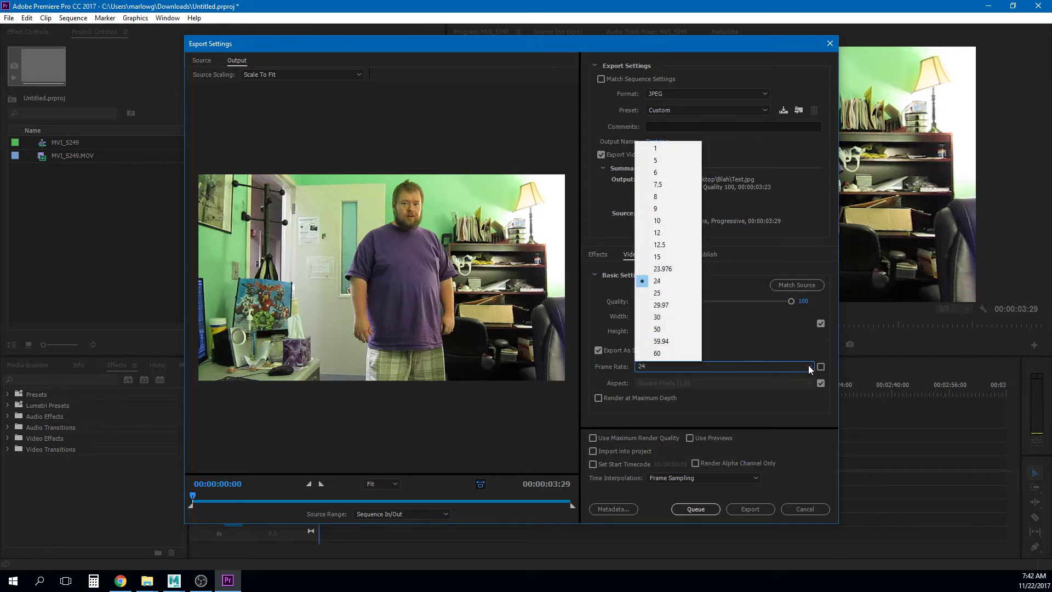
left_click(809, 368)
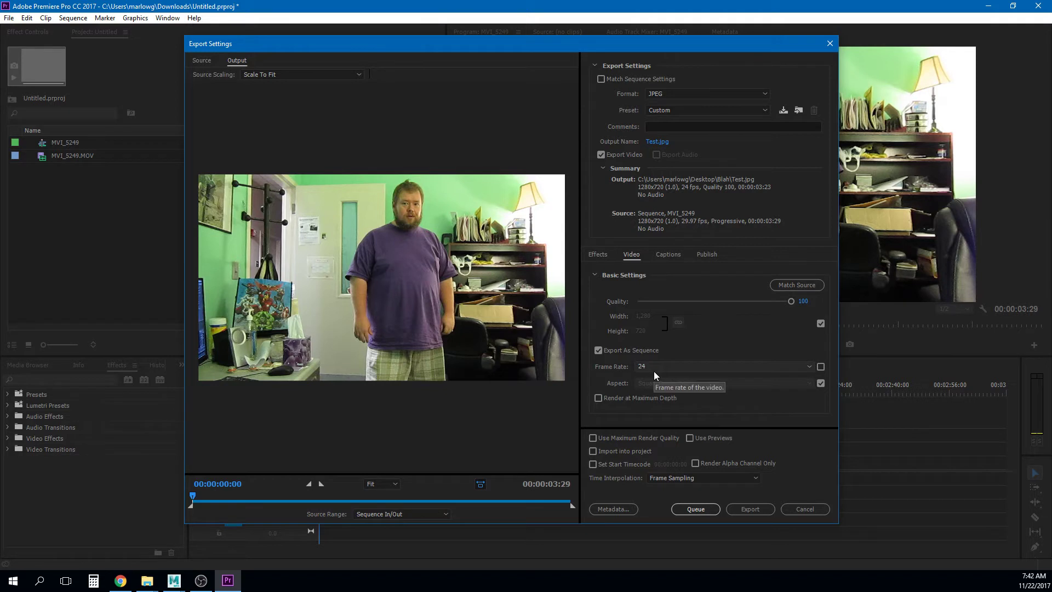
left_click(809, 366)
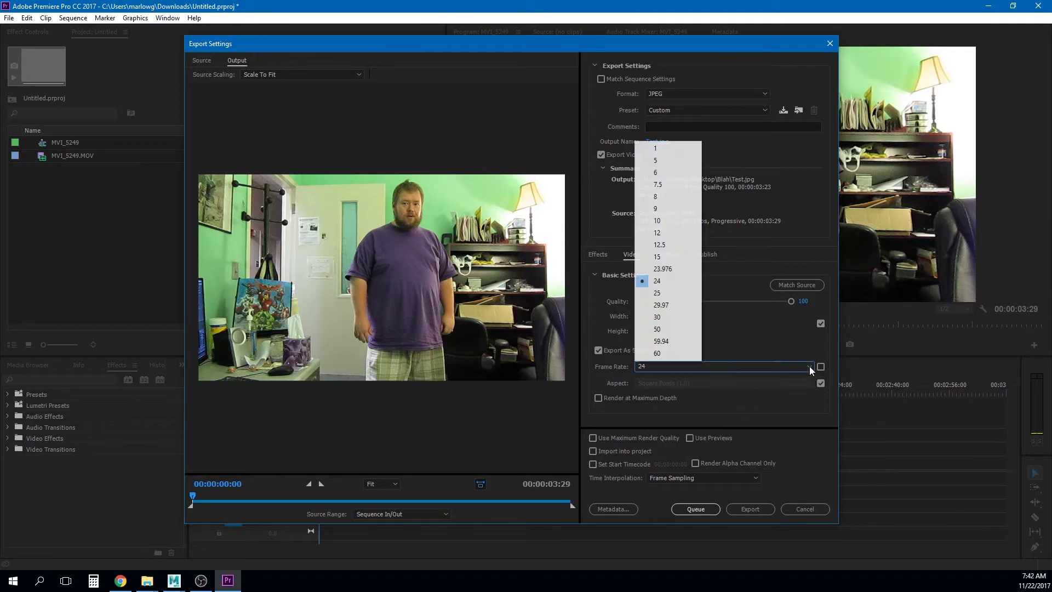
left_click(656, 317)
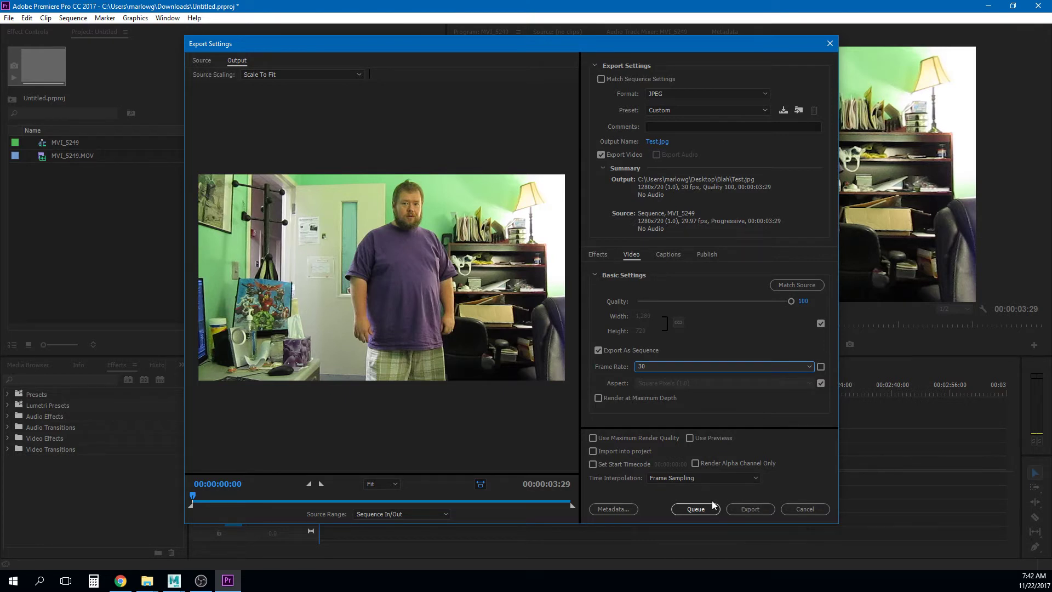
left_click(751, 509)
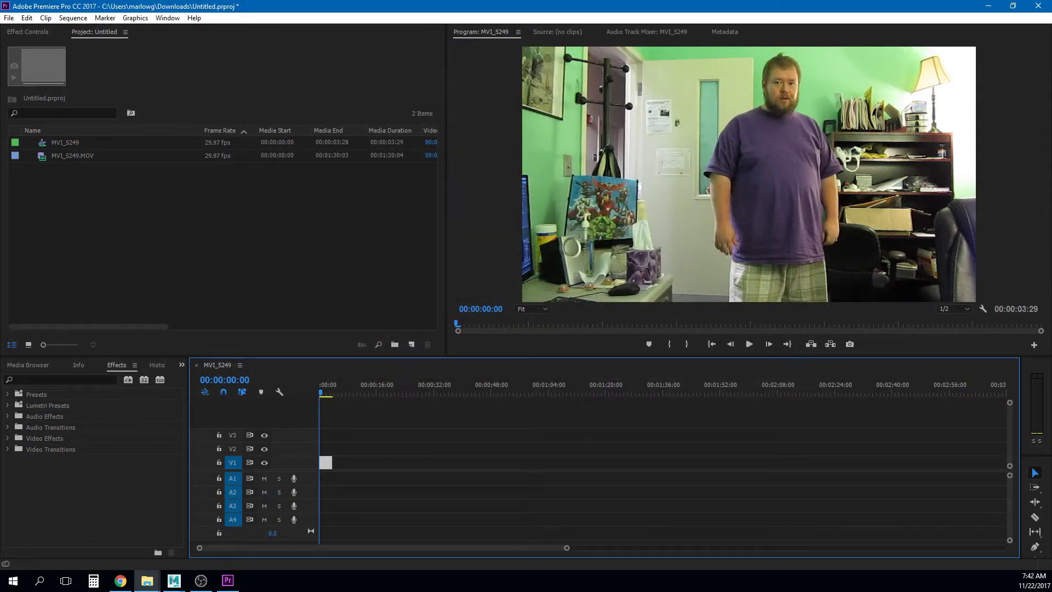
Step: Open the Blah folder and look over the first exported frames, Test000.jpg to Test002.jpg
left_click(147, 580)
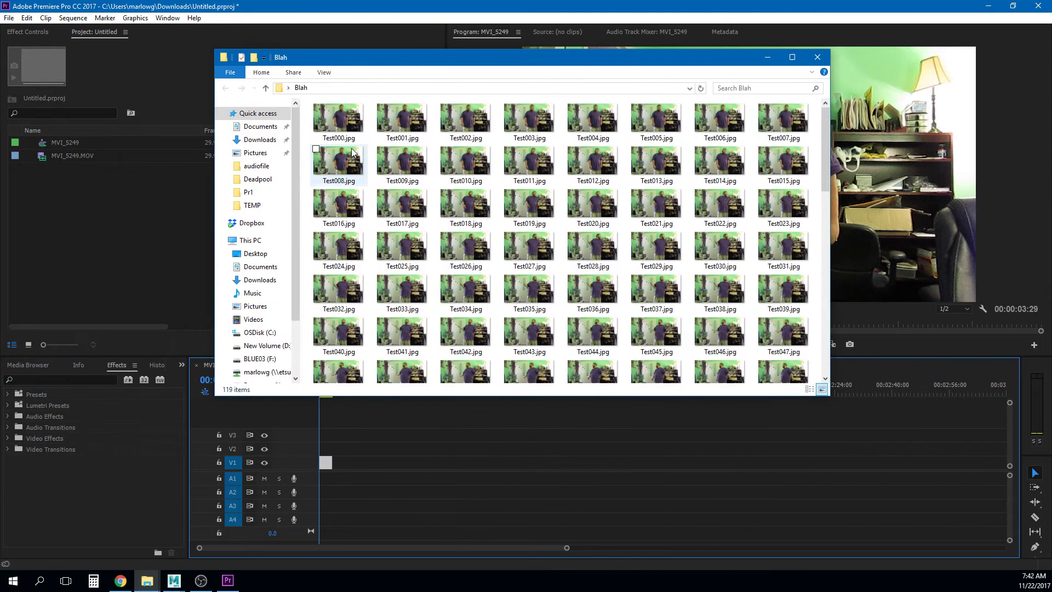
left_click(339, 120)
left_click(392, 127)
left_click(476, 131)
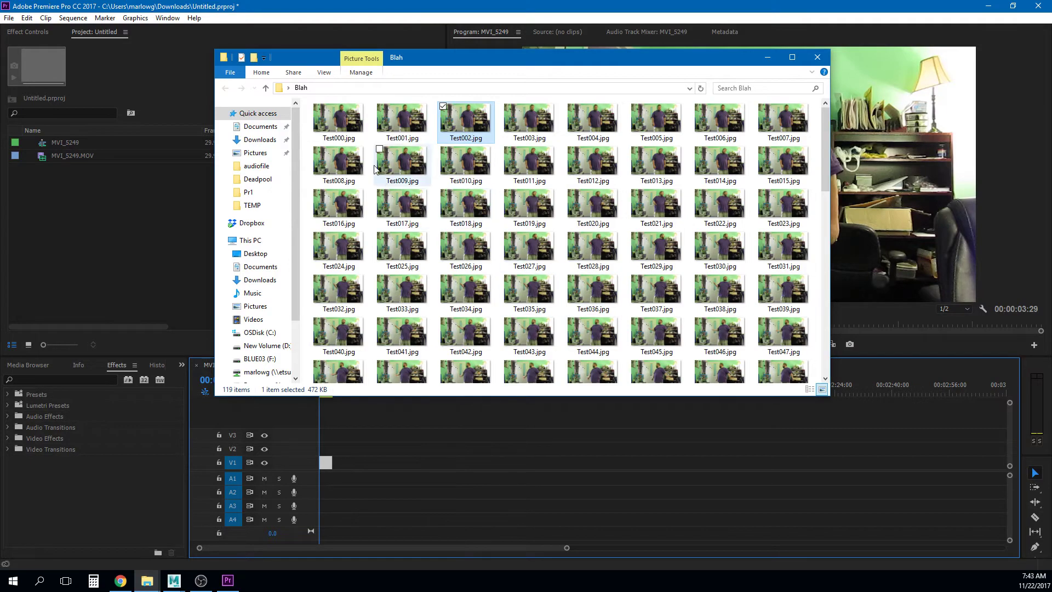
Step: Open Test000.jpg in the photo viewer, step forward through the frames to Test025.jpg, and close the viewer
double_click(338, 118)
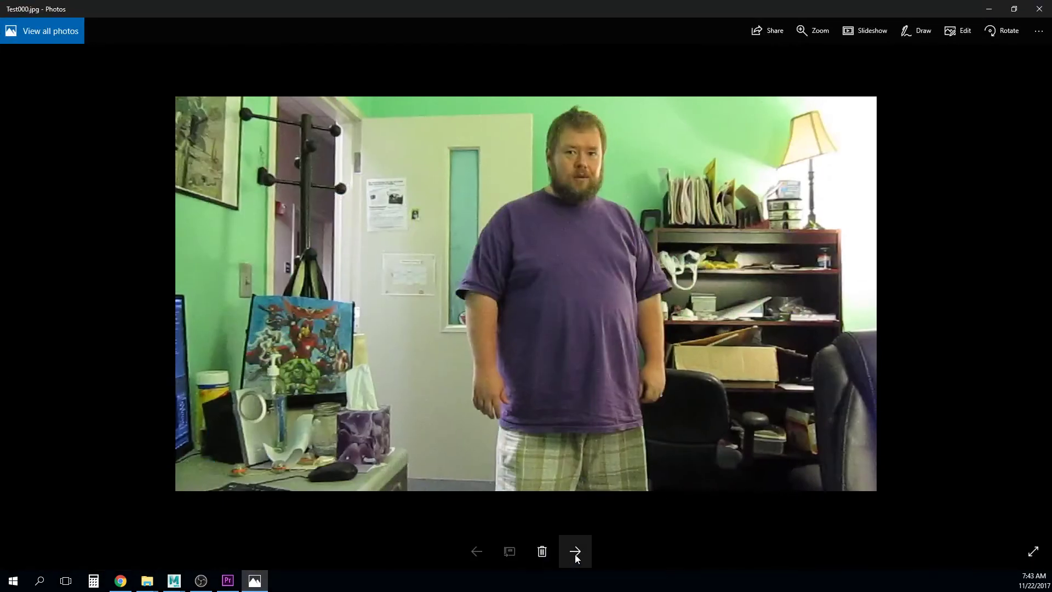
left_click(575, 553)
left_click(575, 553)
left_click(575, 553)
left_click(575, 553)
left_click(575, 553)
left_click(575, 553)
left_click(575, 553)
left_click(575, 553)
left_click(575, 551)
left_click(575, 551)
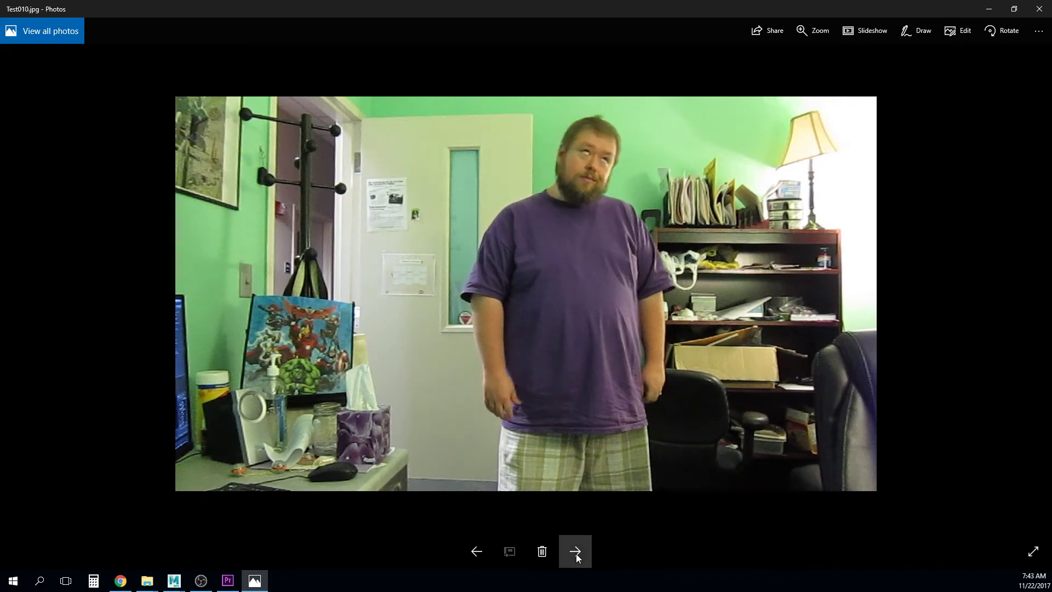
left_click(575, 552)
left_click(575, 552)
left_click(575, 551)
left_click(575, 551)
left_click(575, 551)
left_click(575, 552)
left_click(576, 552)
left_click(575, 551)
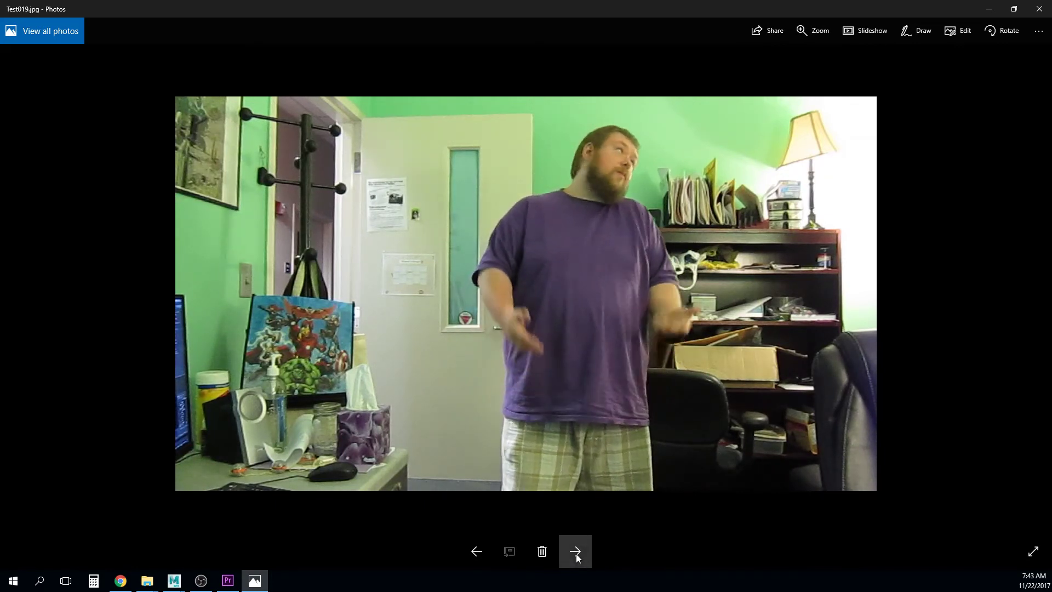
left_click(575, 551)
left_click(575, 551)
left_click(576, 551)
left_click(575, 552)
left_click(575, 551)
left_click(575, 551)
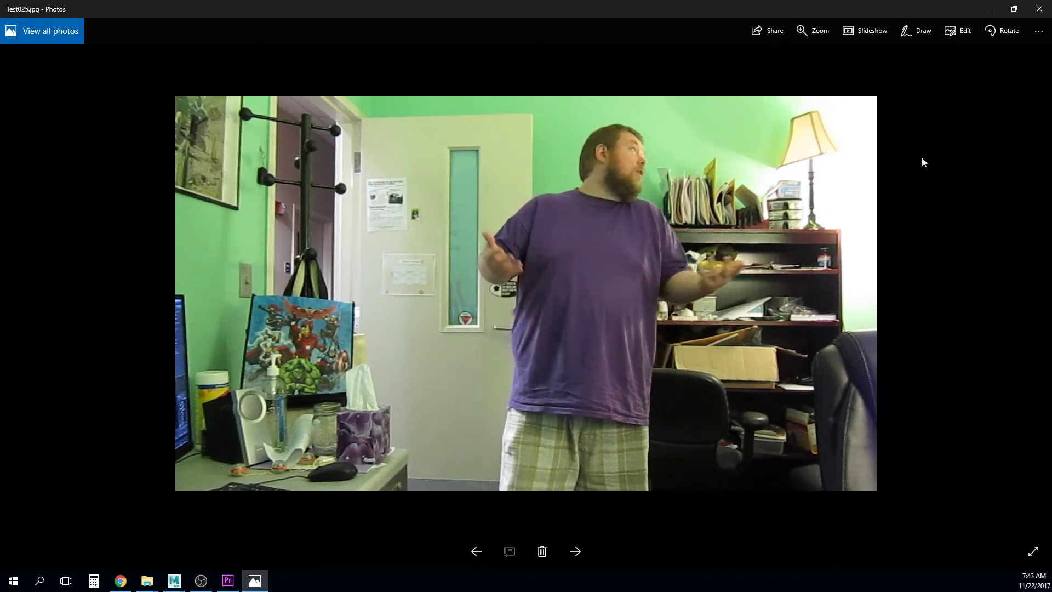
left_click(1038, 9)
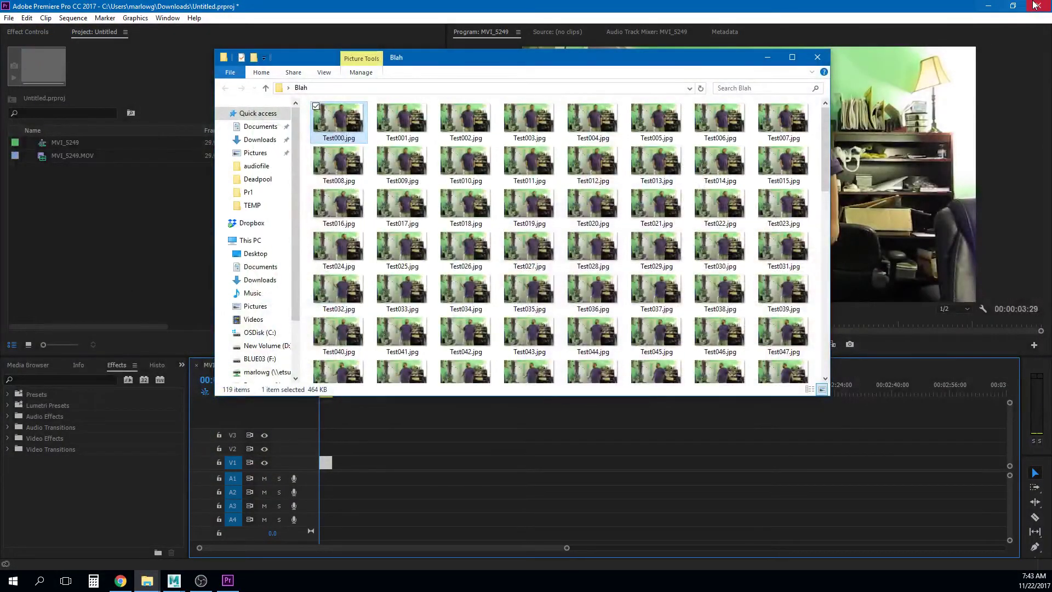
Step: Minimize Premiere Pro to reveal Maya and reposition the Blah folder window over it
left_click(987, 5)
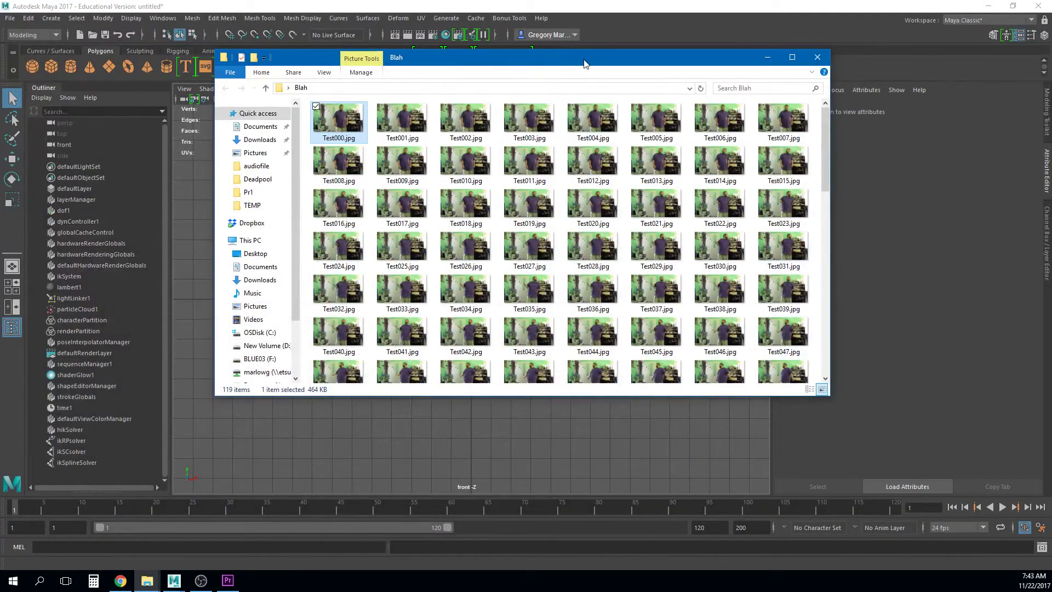
left_click_drag(586, 58, 589, 139)
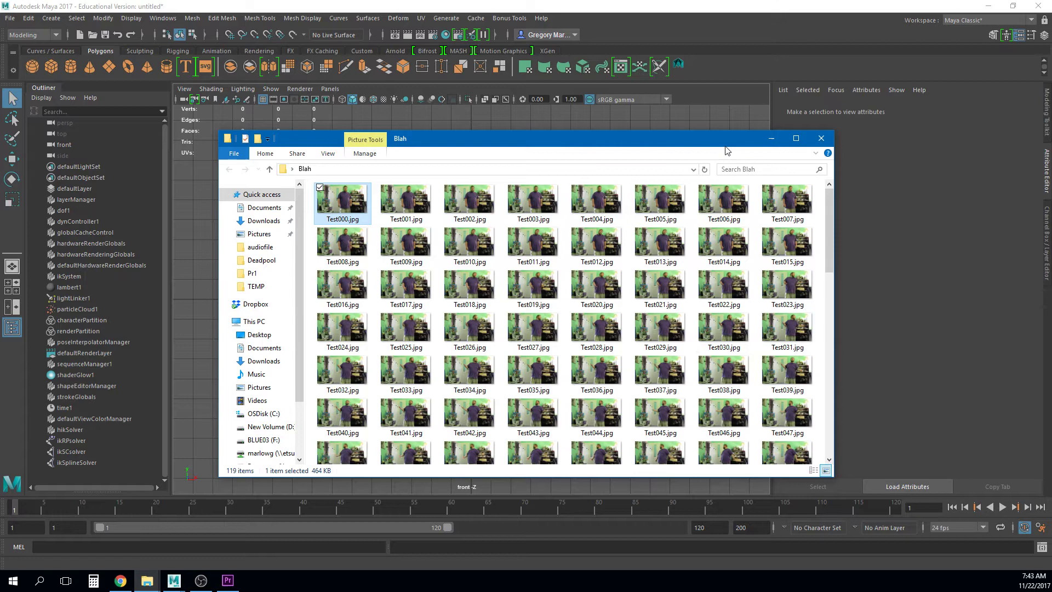
left_click_drag(729, 144, 780, 149)
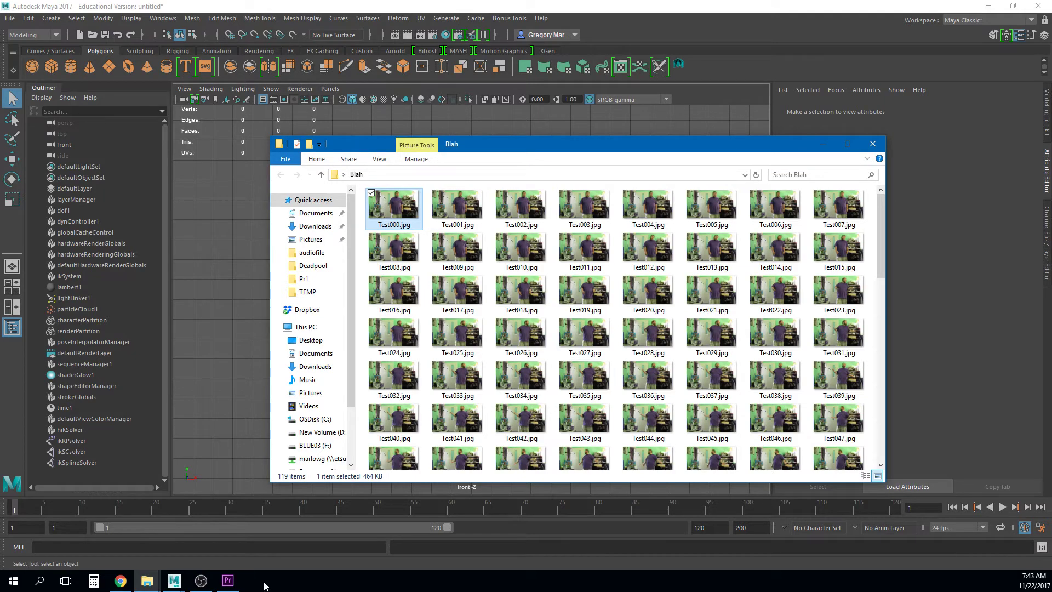
Step: Switch to Premiere Pro and check the MVI_5249.MOV clip in the project
left_click(228, 580)
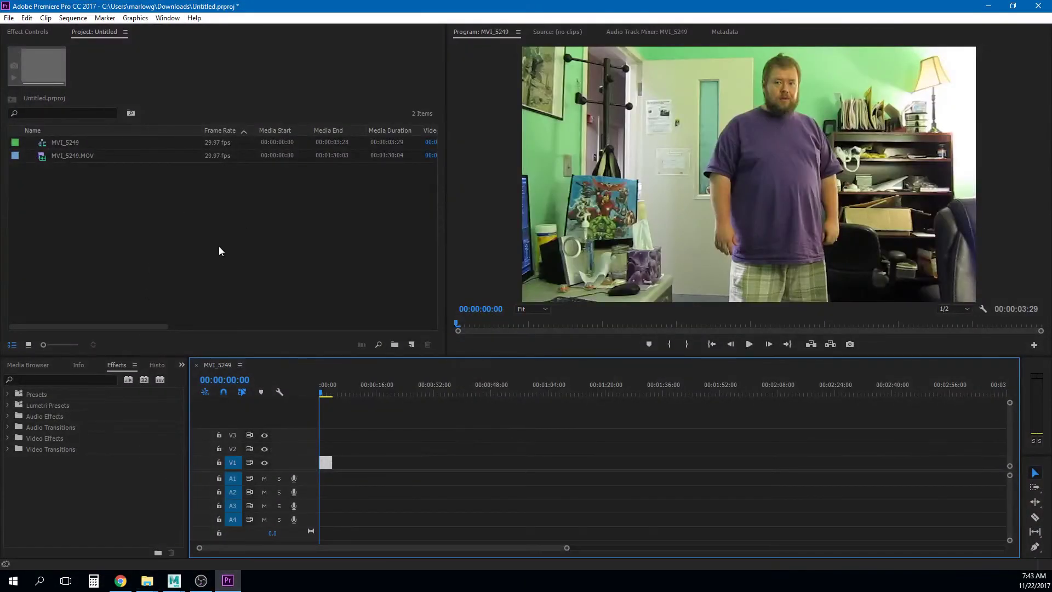
left_click(219, 247)
left_click(63, 157)
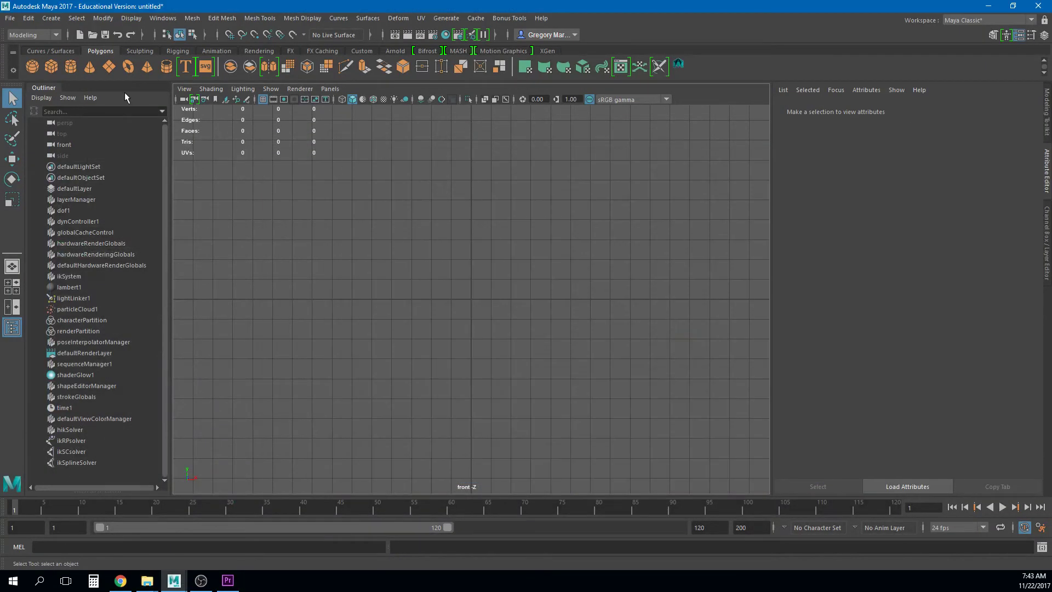
Step: Create a polygon plane in Maya and view it in a full-size perspective view
left_click(109, 67)
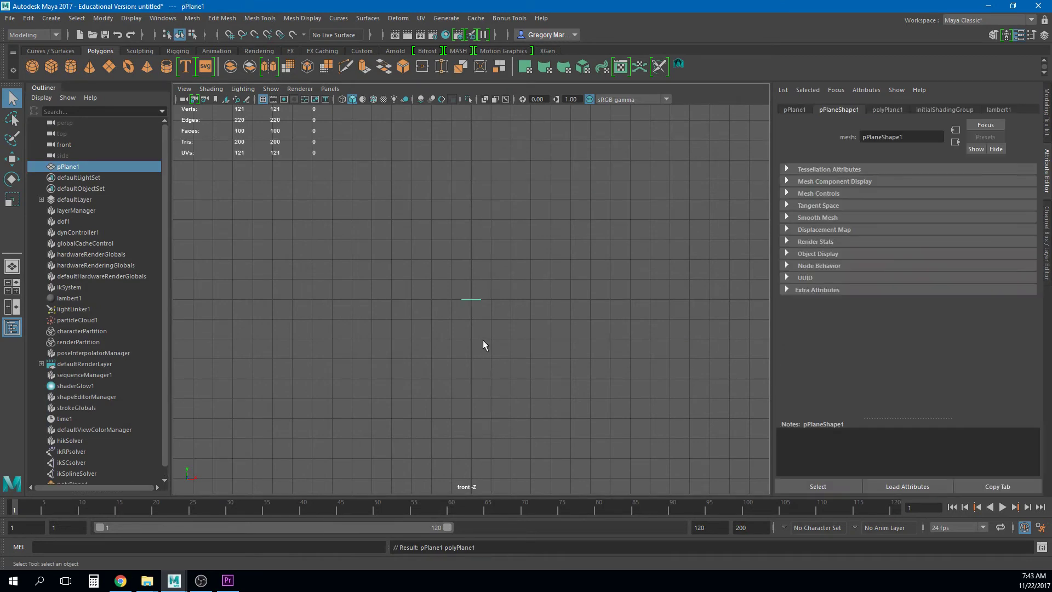
key("space")
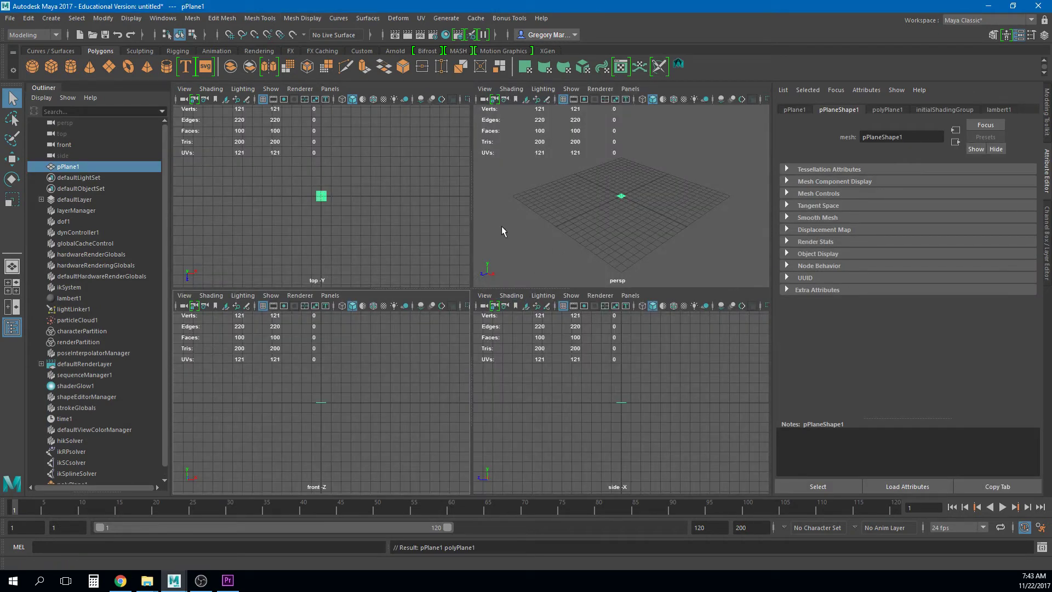
key("space")
scroll(351, 361, "up", 5)
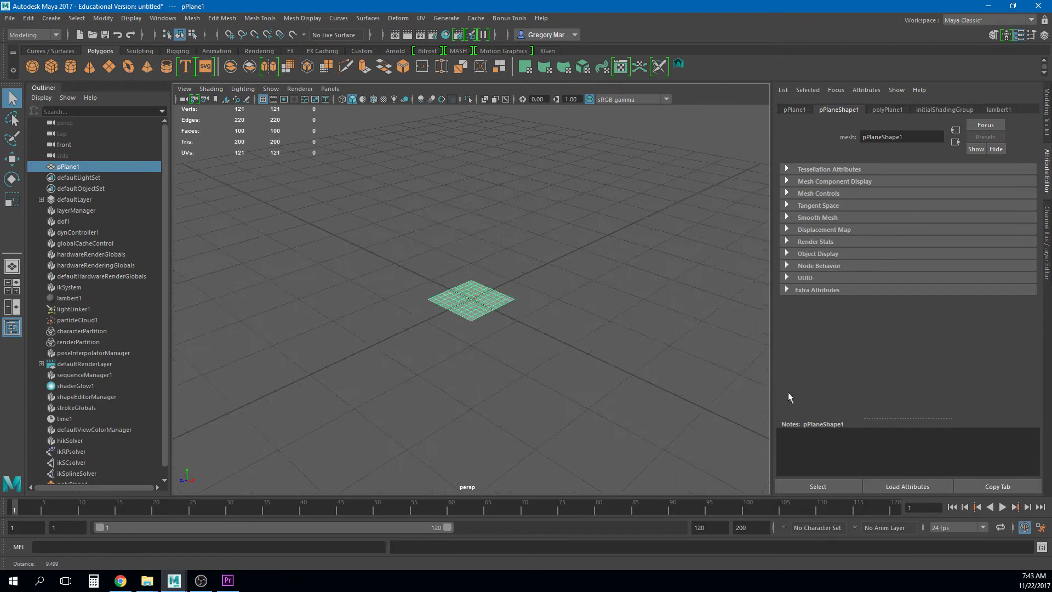
Step: Set the plane's Scale X to 128 and Scale Z to 72
left_click(1047, 219)
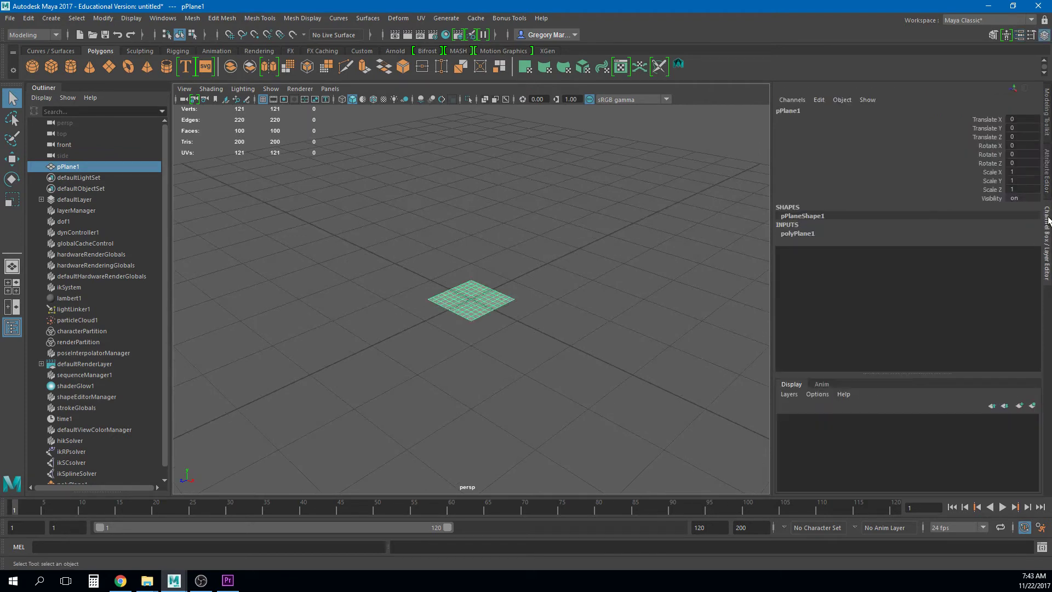
double_click(1018, 174)
type("128")
double_click(1023, 189)
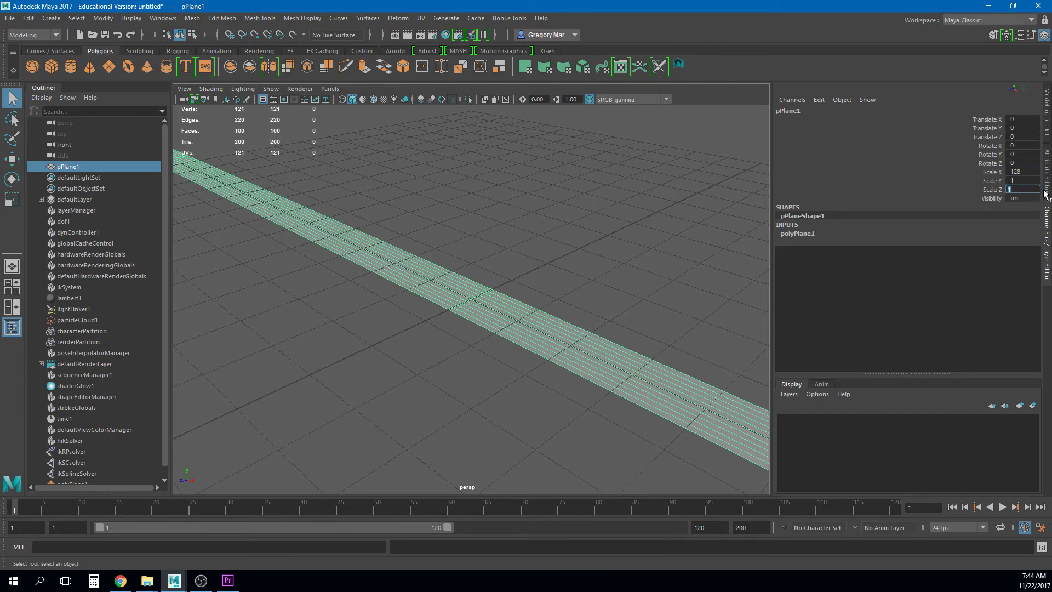
type("72")
key("Return")
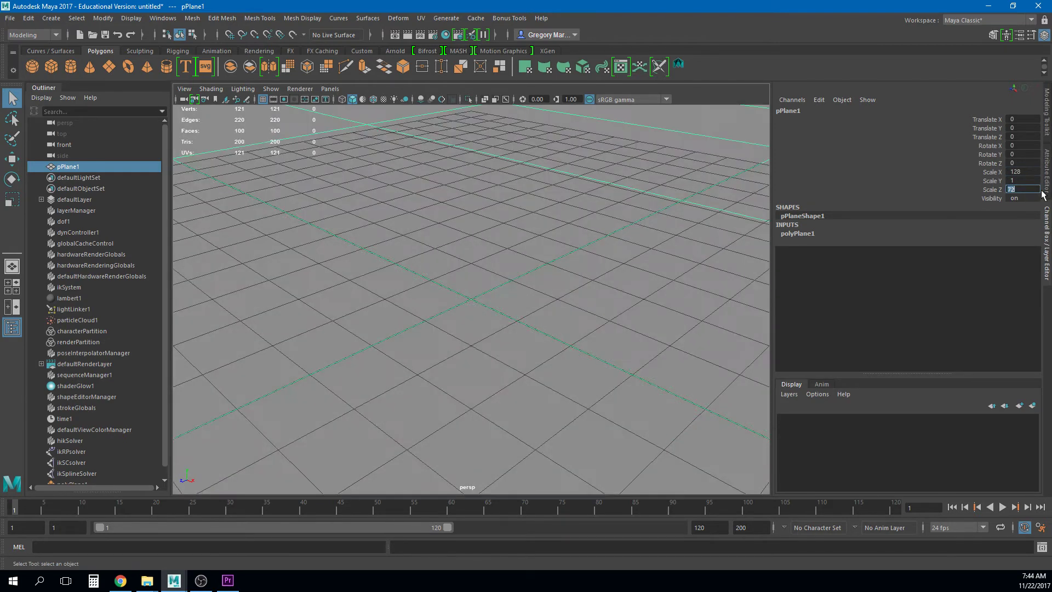
Step: Scale the plane down uniformly to about 16.1 in X and 9.1 in Z
scroll(505, 219, "down", 5)
scroll(406, 331, "down", 5)
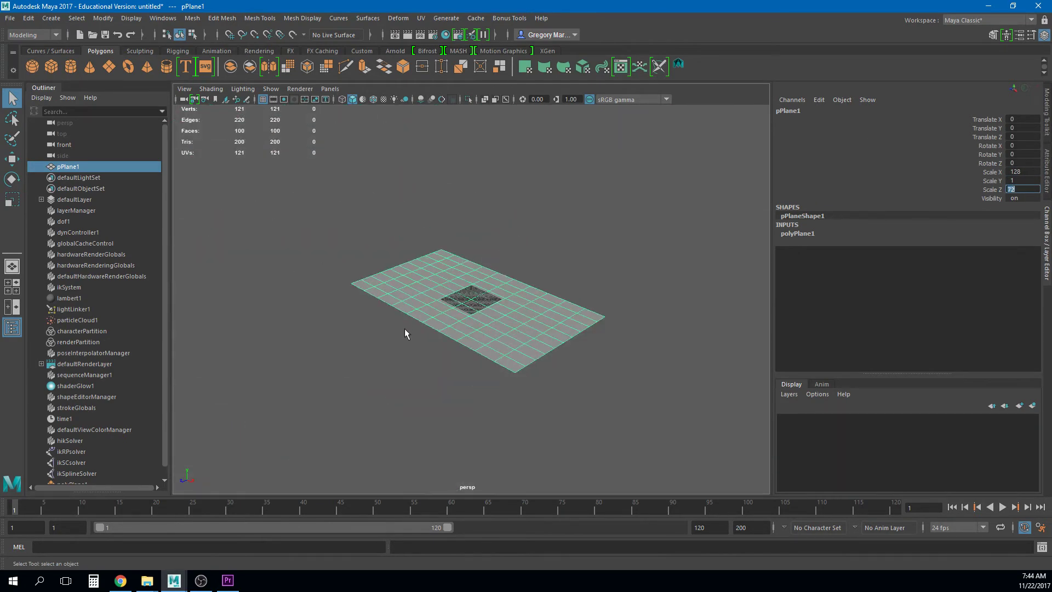
left_click_drag(406, 331, 467, 355, "alt")
scroll(625, 338, "up", 5)
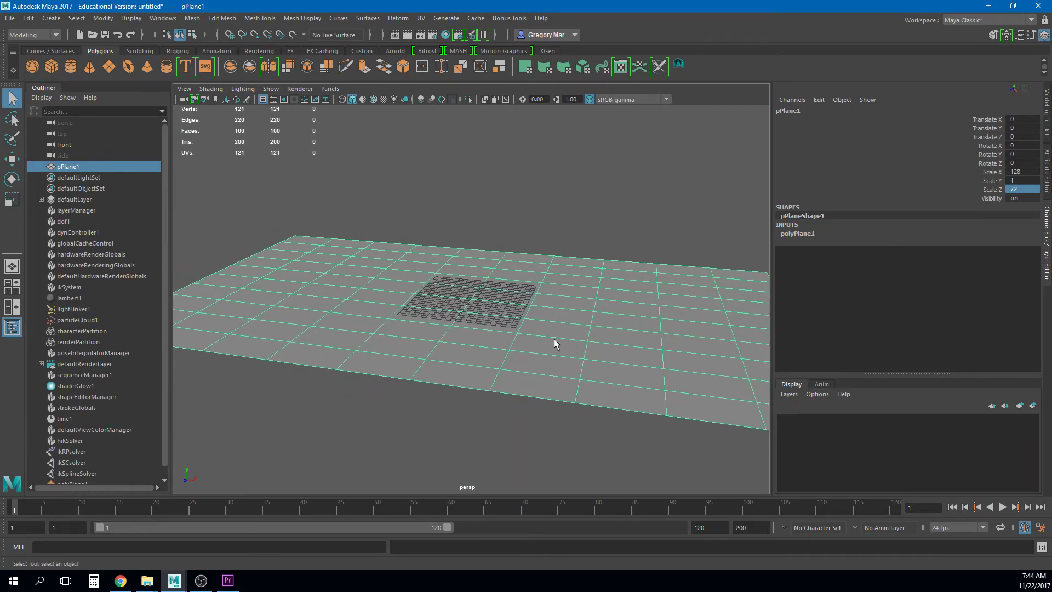
key("r")
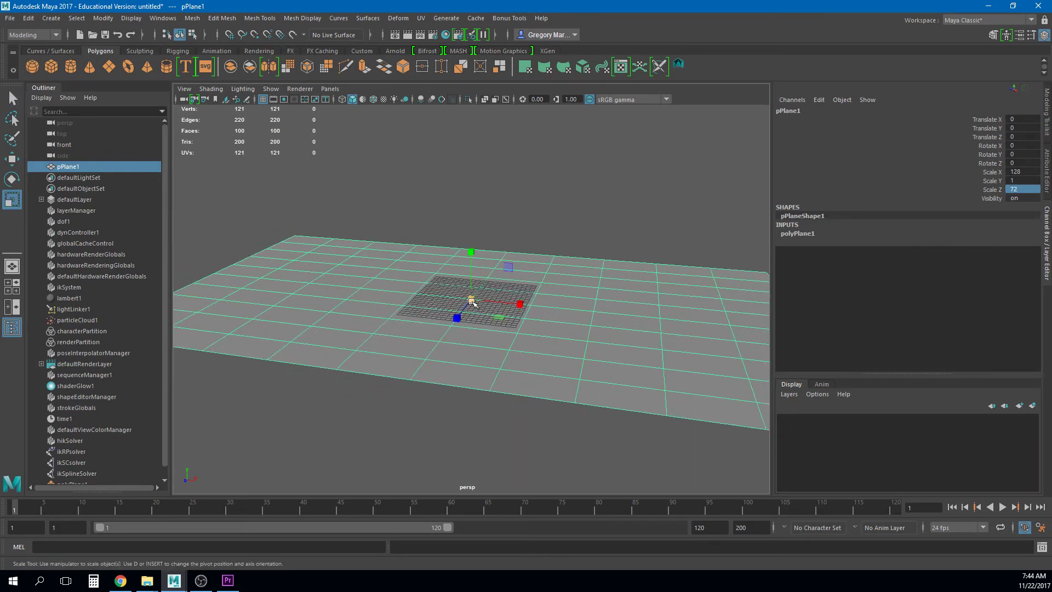
left_click_drag(474, 305, 162, 328)
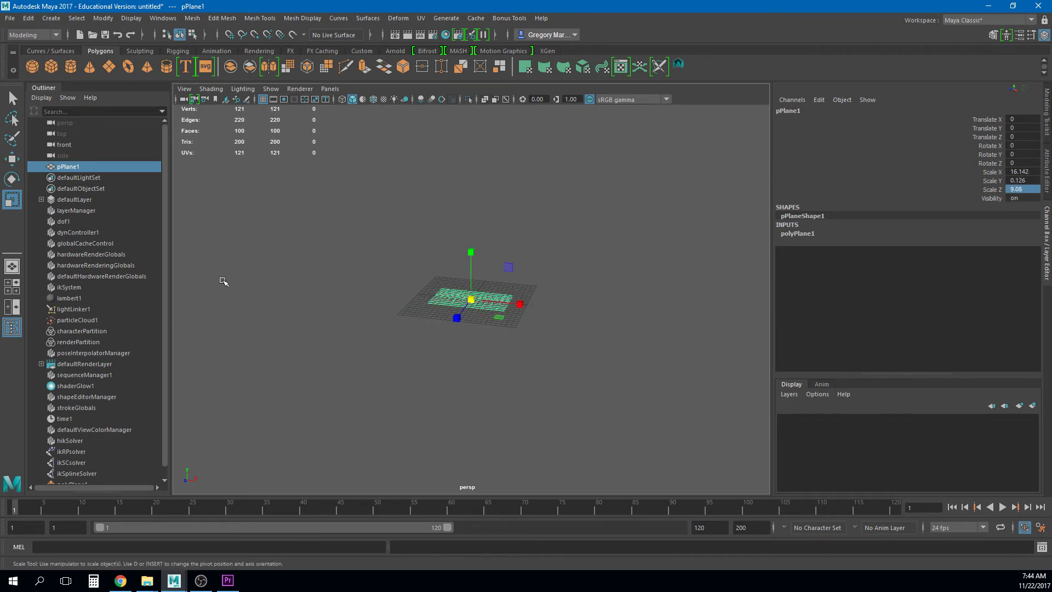
Step: Raise the plane about 3 units in Y above the grid and display it shaded
scroll(619, 364, "up", 5)
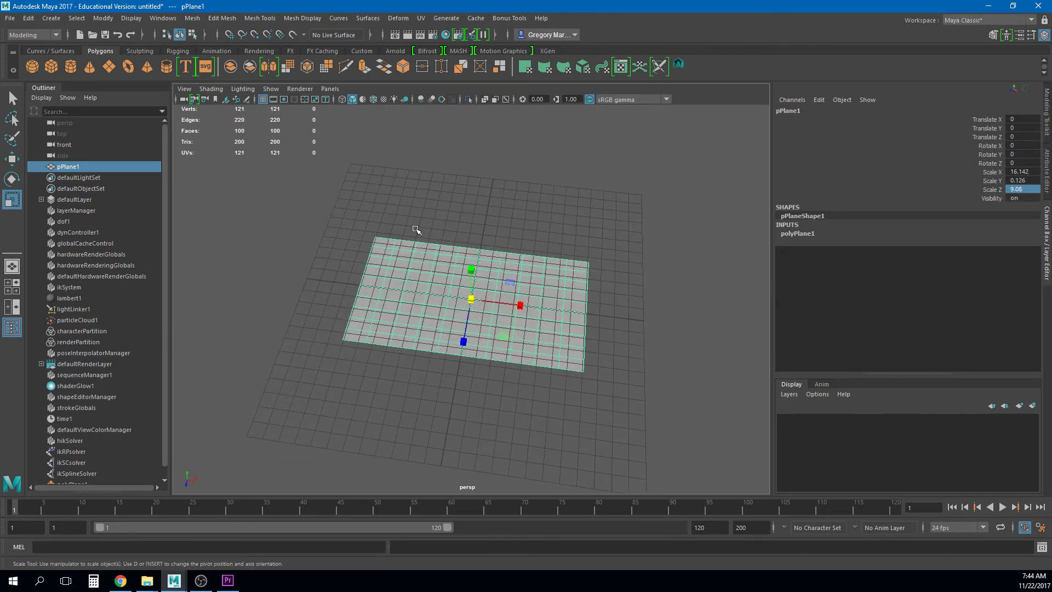
left_click(657, 275)
left_click_drag(460, 372, 493, 339, "alt")
left_click(489, 314)
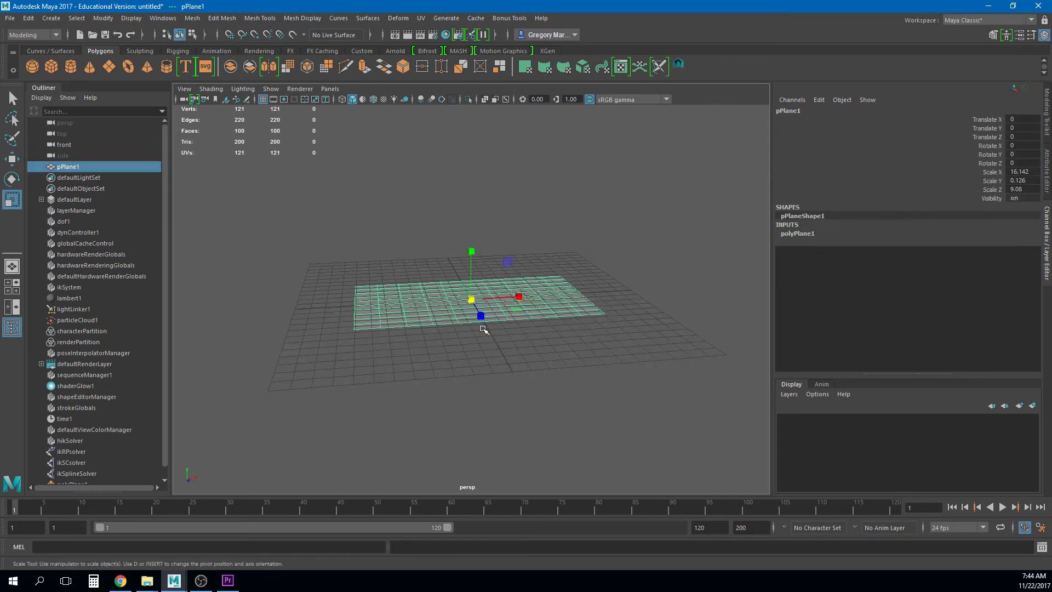
key("w")
mouse_move(471, 273)
left_mouse_down()
mouse_move(469, 249)
mouse_move(397, 295)
mouse_move(537, 318)
left_mouse_up()
key("5")
Step: Assign a new Lambert material to the plane
right_click_drag(564, 265, 553, 545)
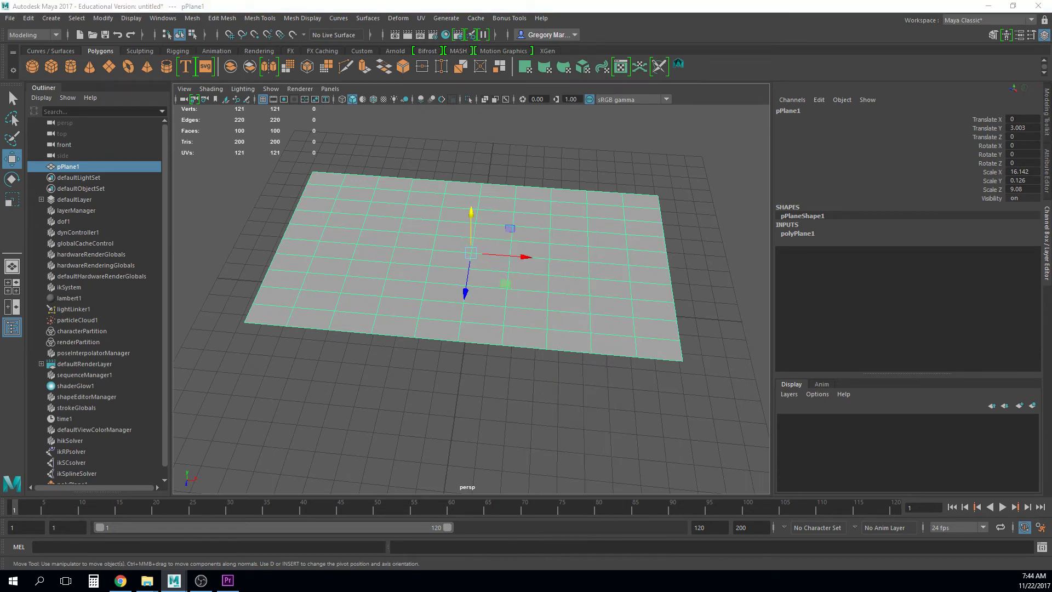
left_click_drag(135, 173, 711, 53)
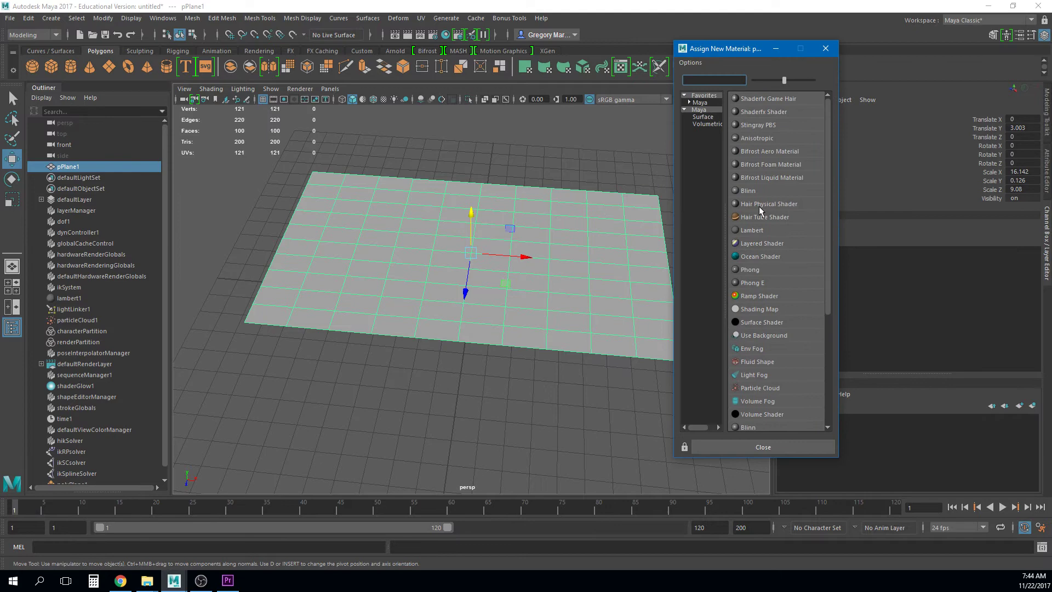
left_click(753, 234)
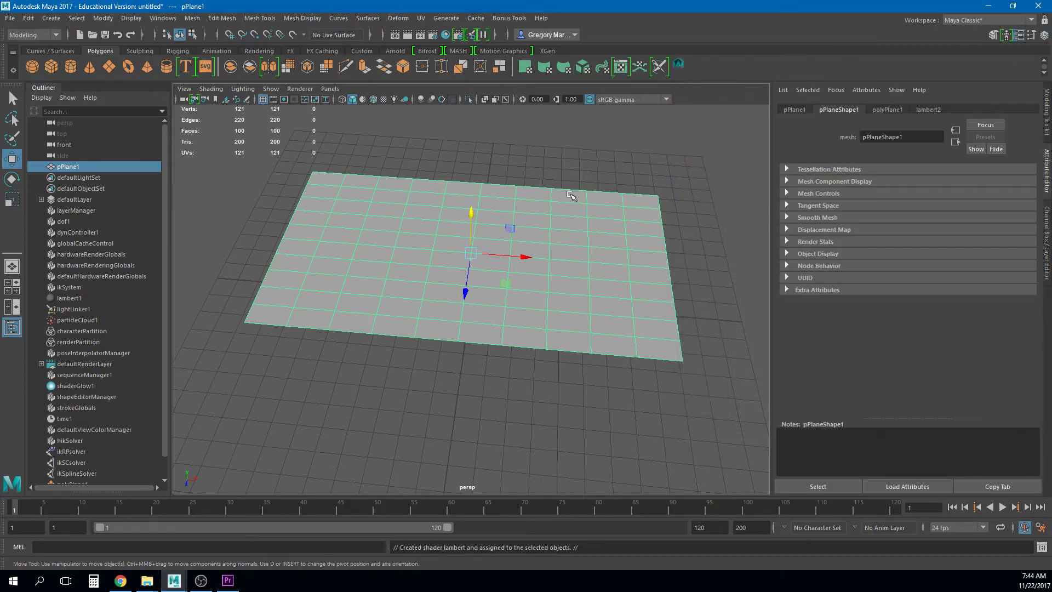
Step: Connect a File texture to the Color attribute of the plane's Lambert material
left_click(925, 109)
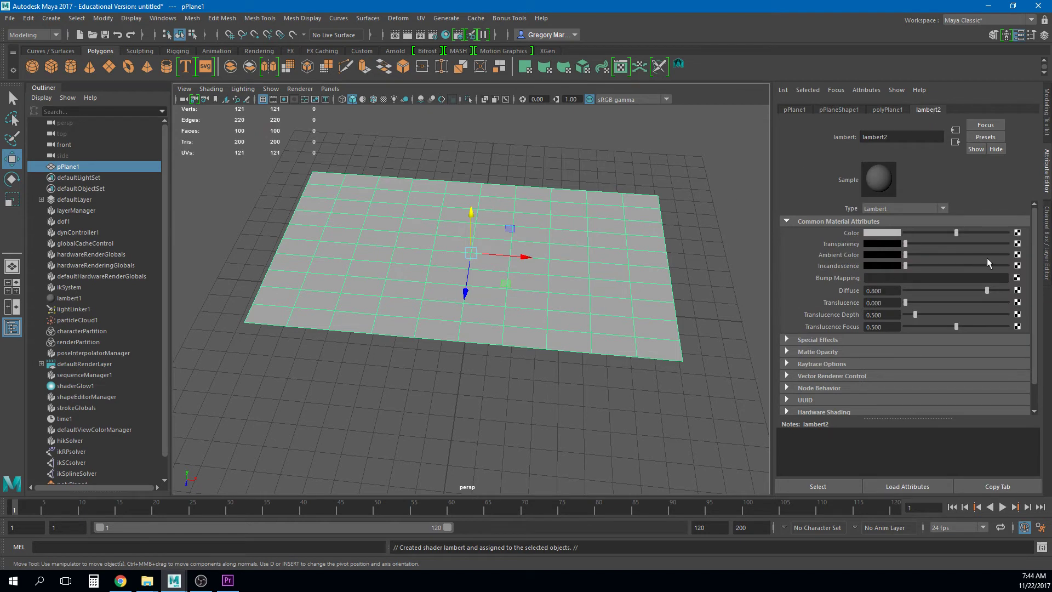
left_click(1017, 234)
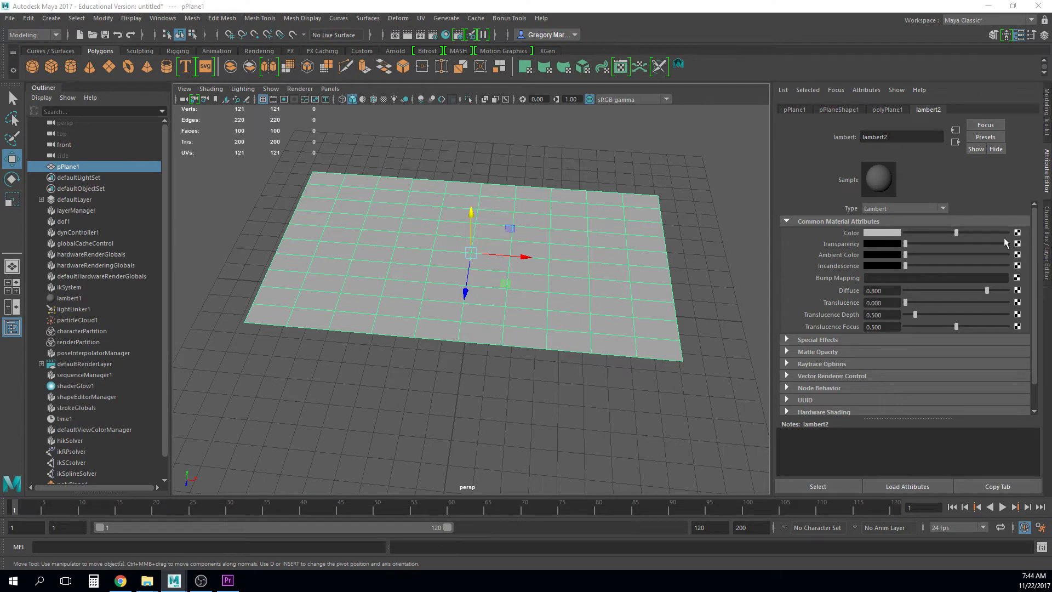
left_click_drag(353, 98, 536, 55)
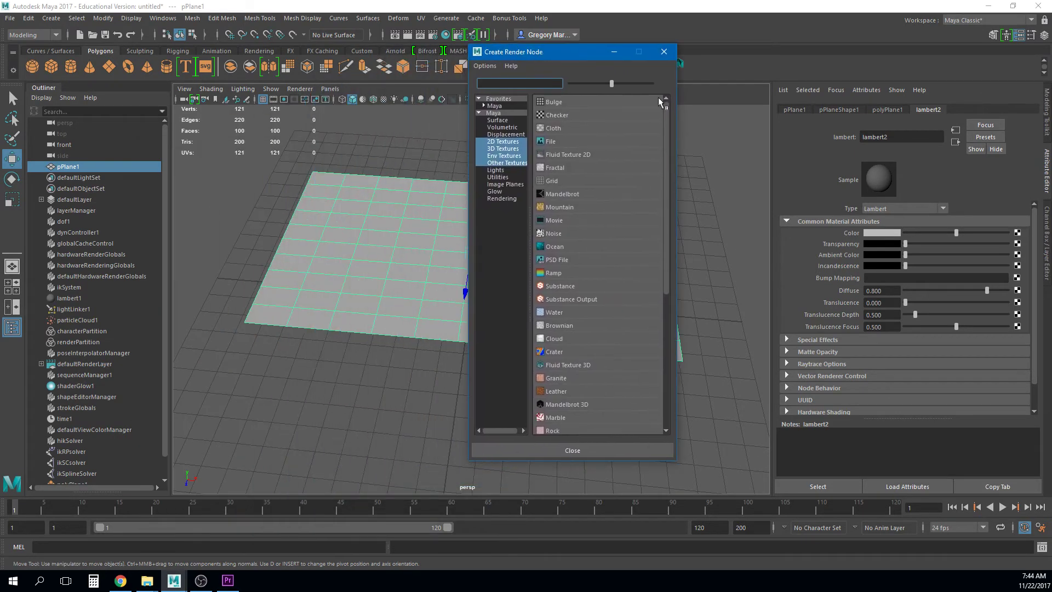
left_click(551, 142)
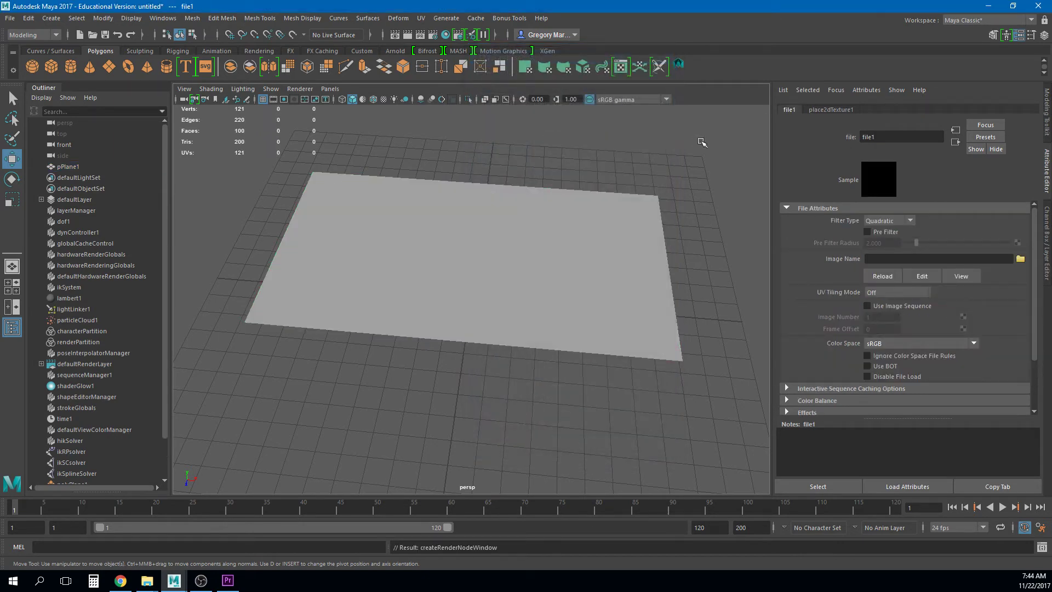
Step: Load Test000.jpg from the Blah folder on the Desktop as the file texture's image
left_click(1020, 259)
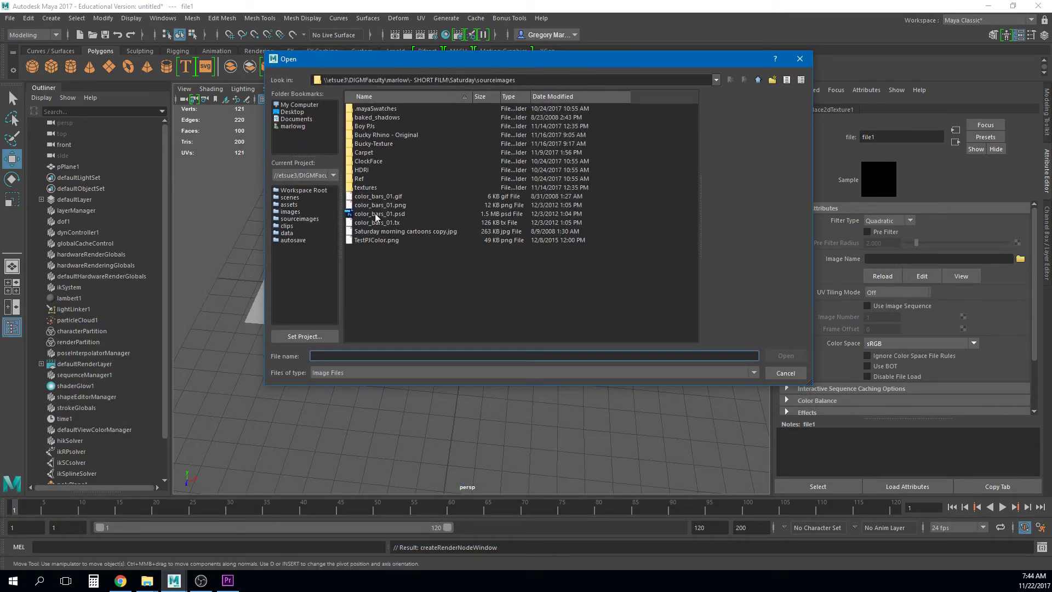
left_click(298, 112)
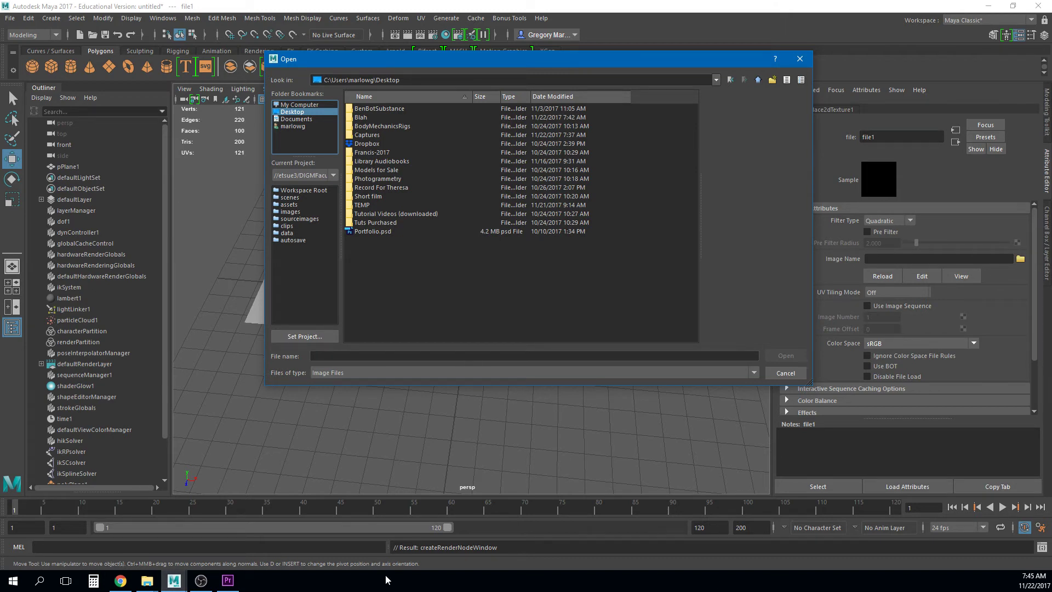
double_click(364, 122)
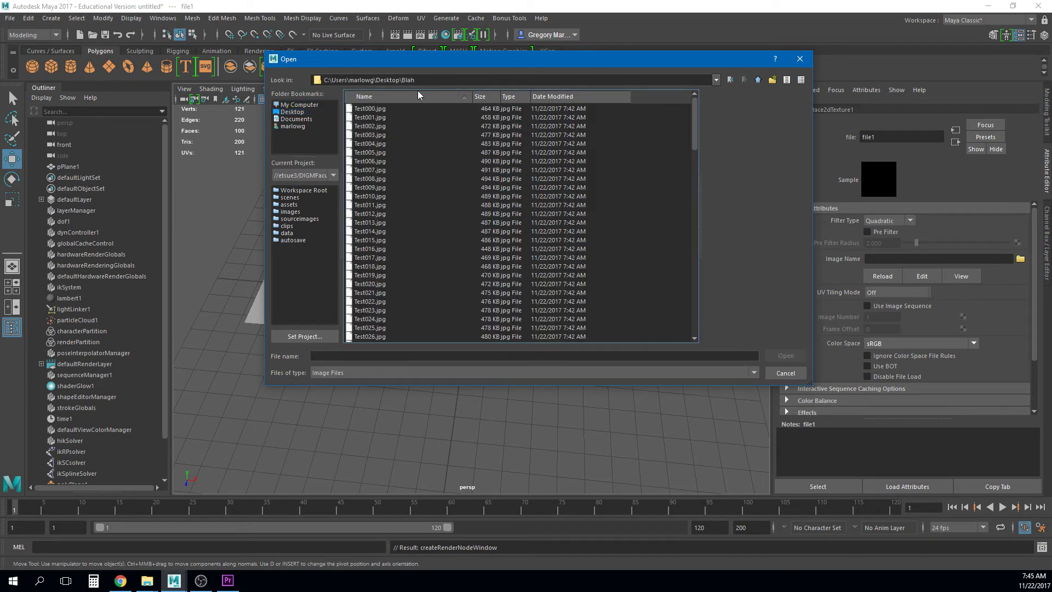
left_click_drag(436, 79, 298, 88)
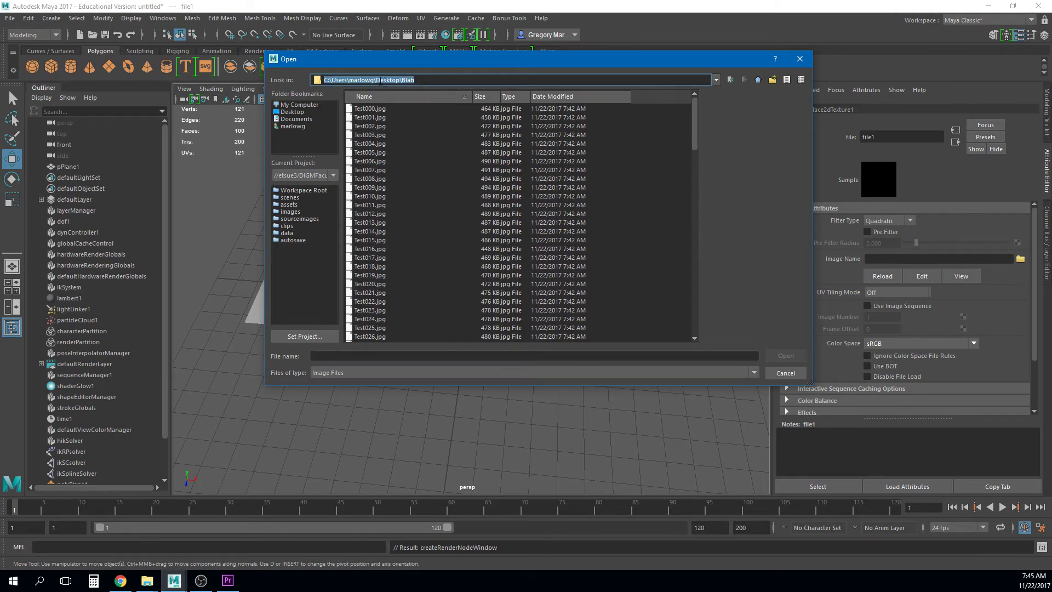
left_click(357, 80)
left_click_drag(349, 80, 370, 80)
key("End")
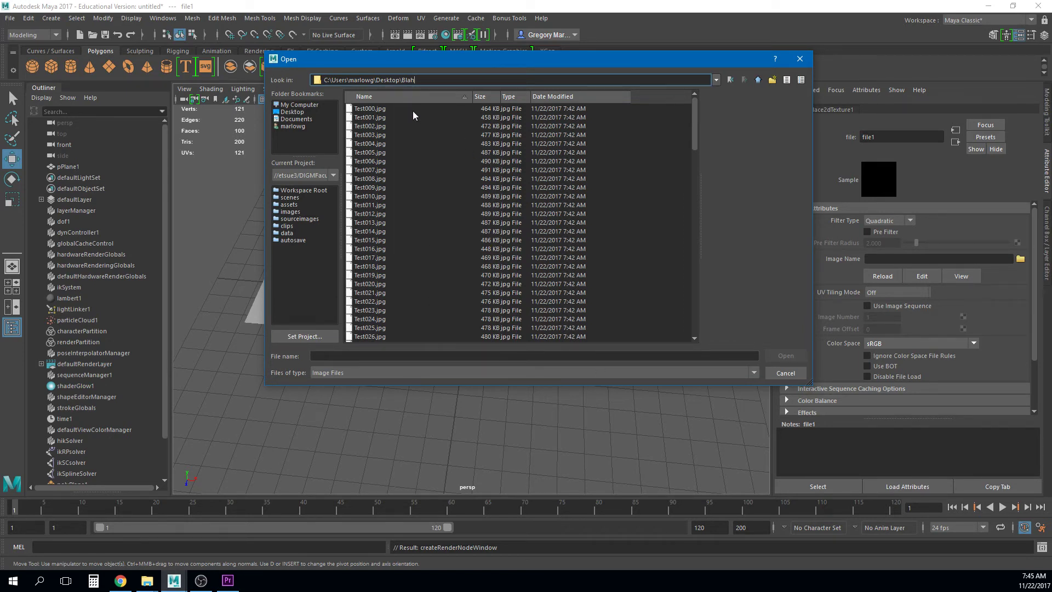
left_click(368, 113)
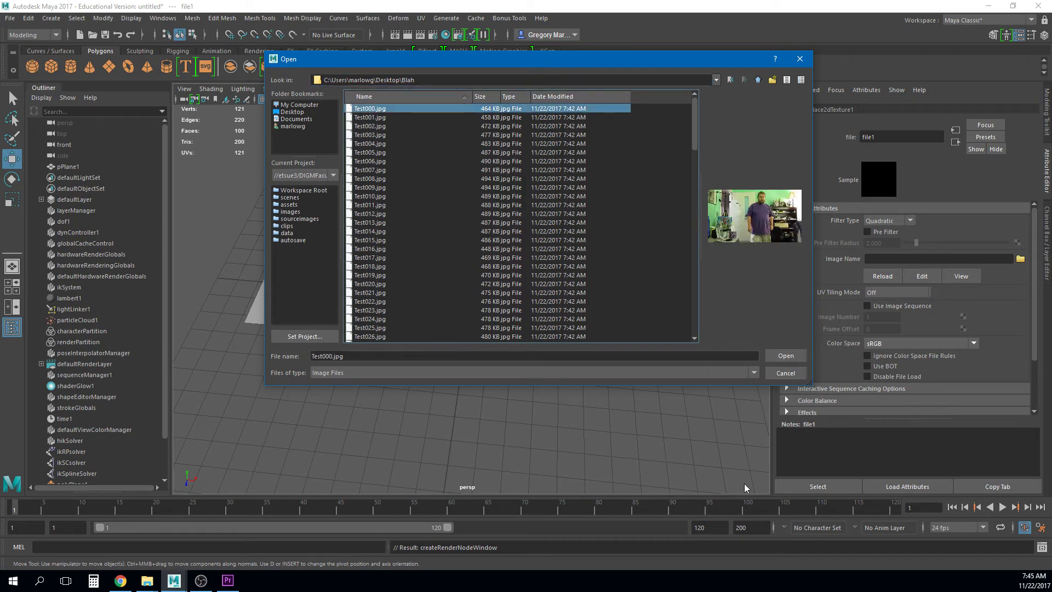
left_click(785, 356)
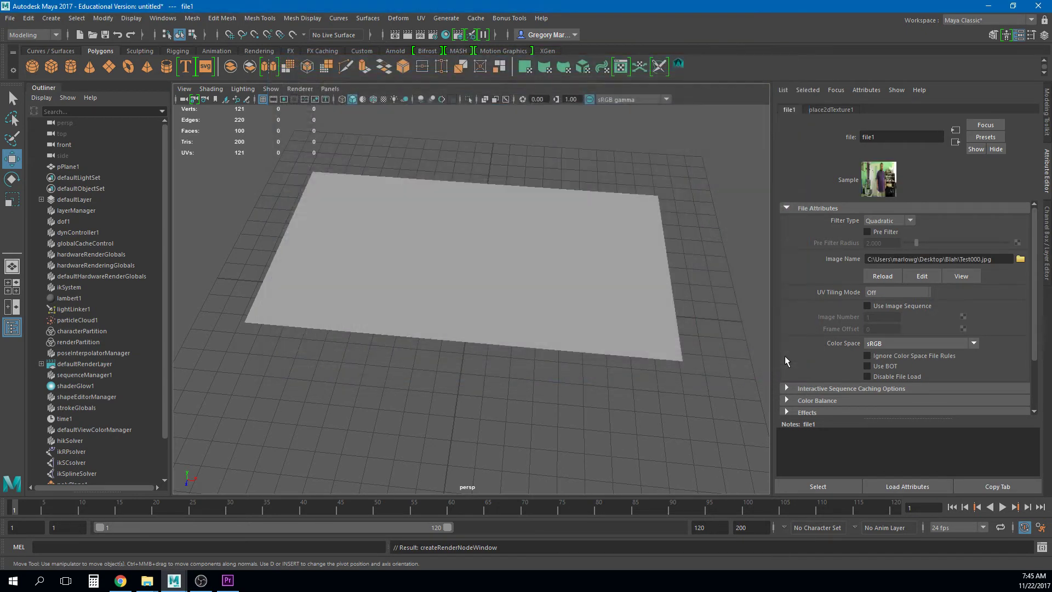
Step: Display the plane shaded with texture maps and play the timeline briefly to check whether the image animates
key("6")
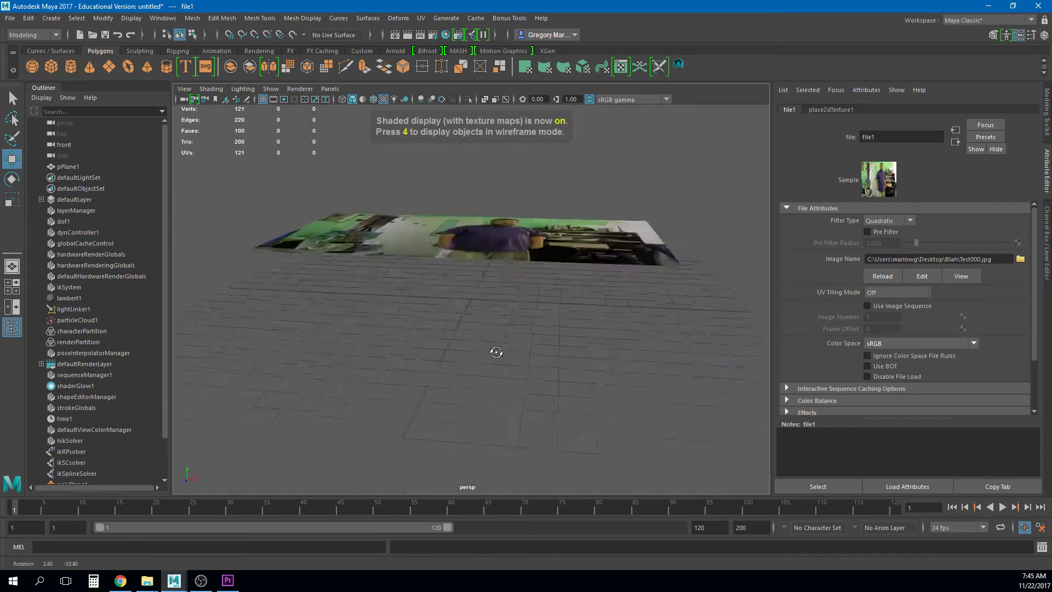
key("alt+v")
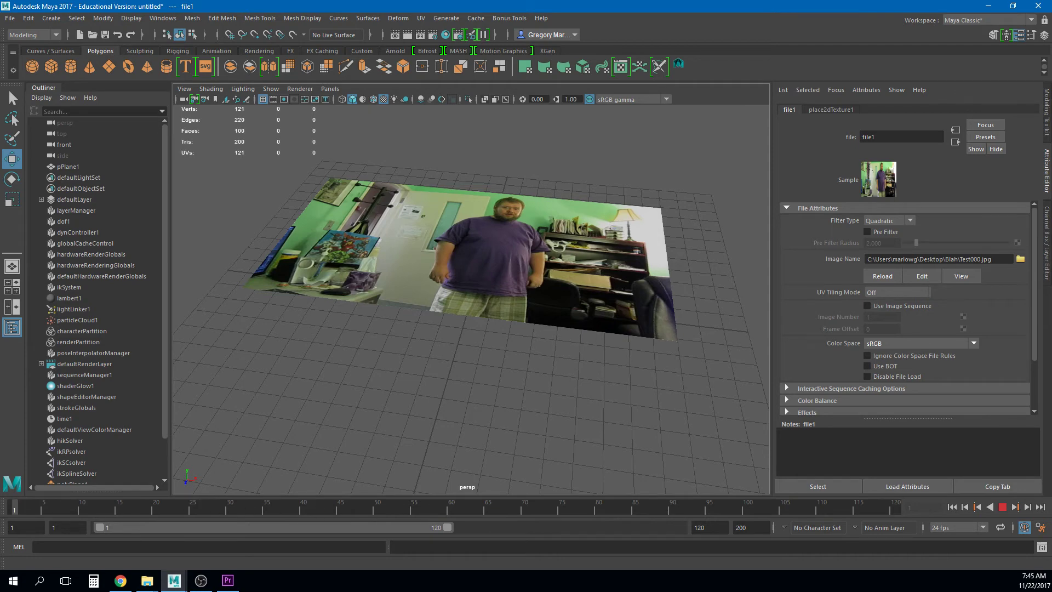
key("Escape")
left_click_drag(695, 301, 692, 324, "alt")
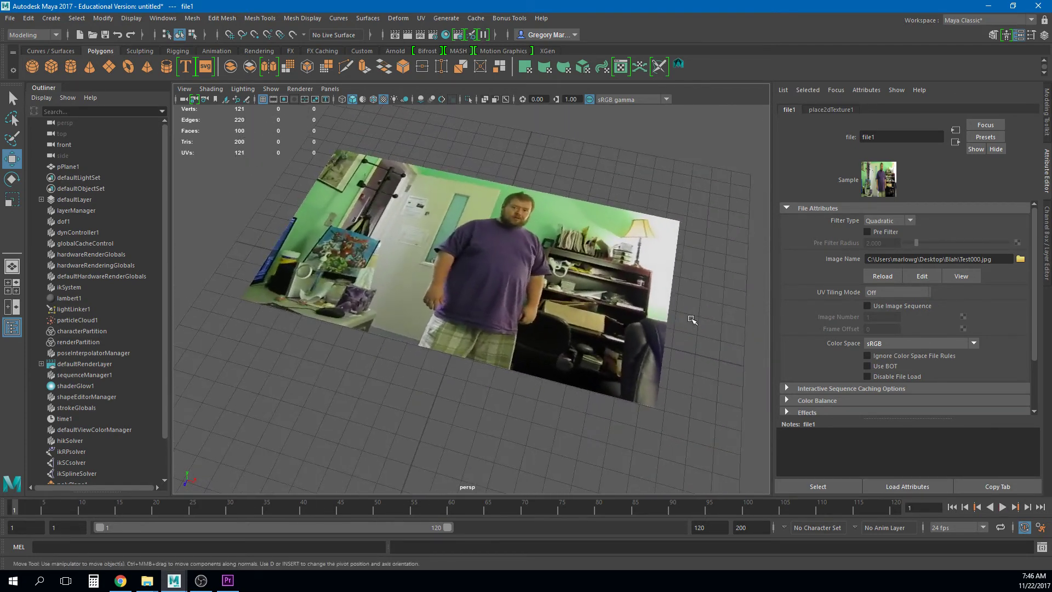
Step: Enable Use Image Sequence on the file texture and scrub and play the timeline to check the footage
left_click(867, 306)
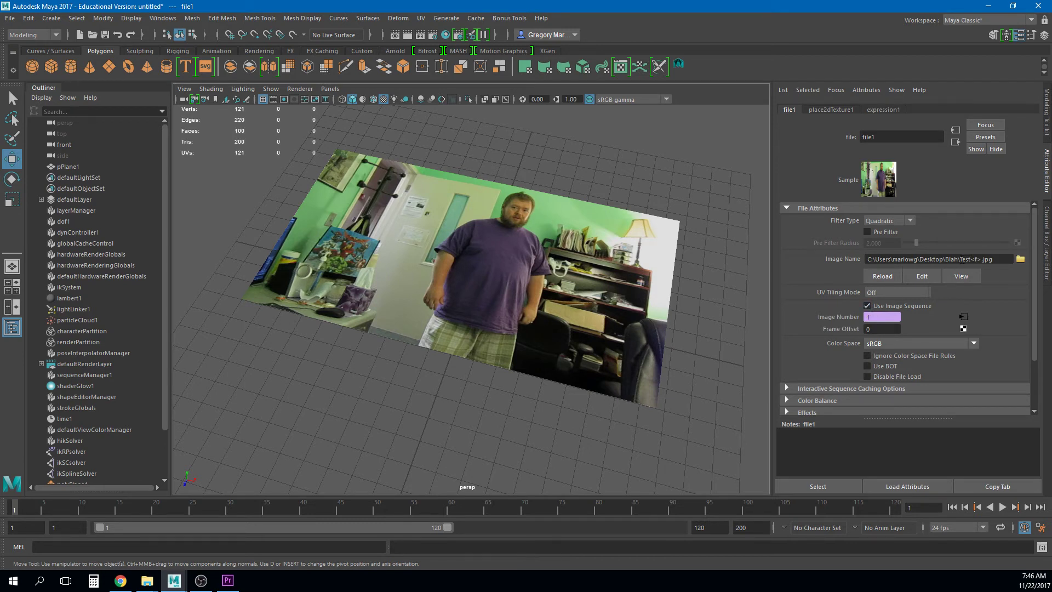
left_click_drag(961, 259, 976, 260)
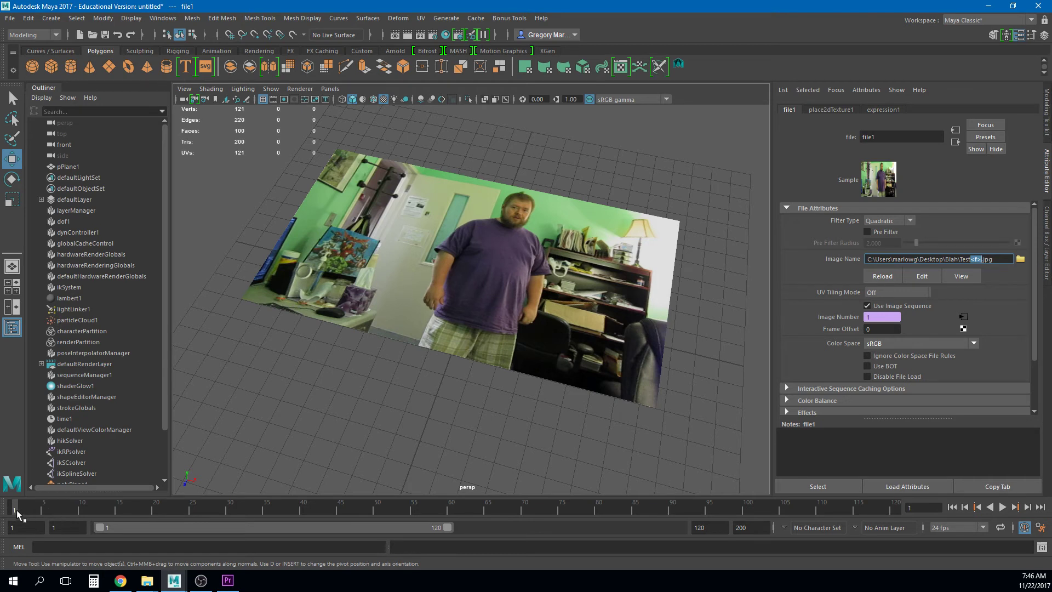
left_click_drag(16, 513, 232, 515)
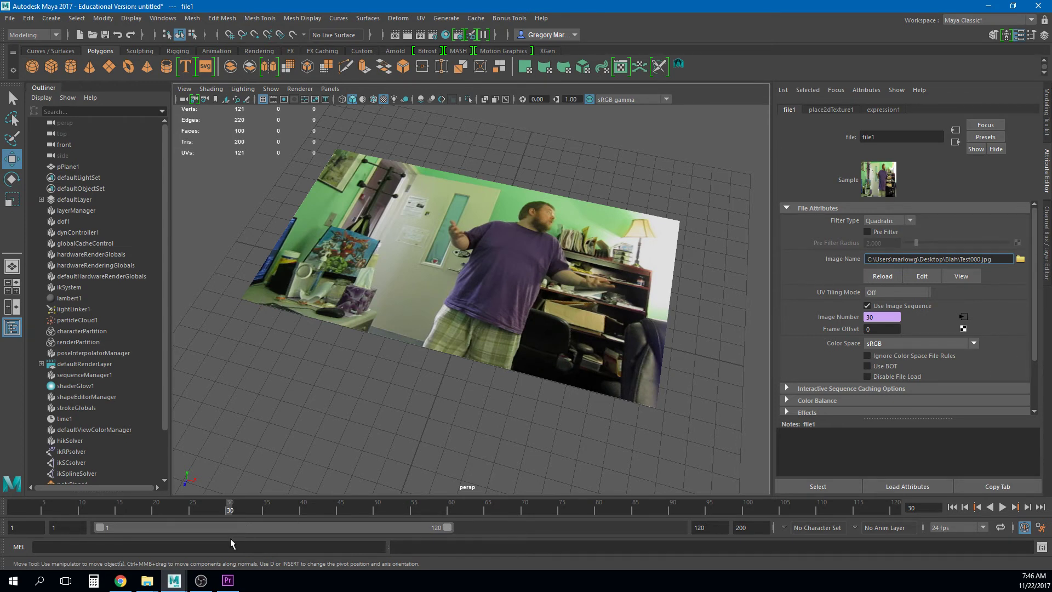
key("alt+v")
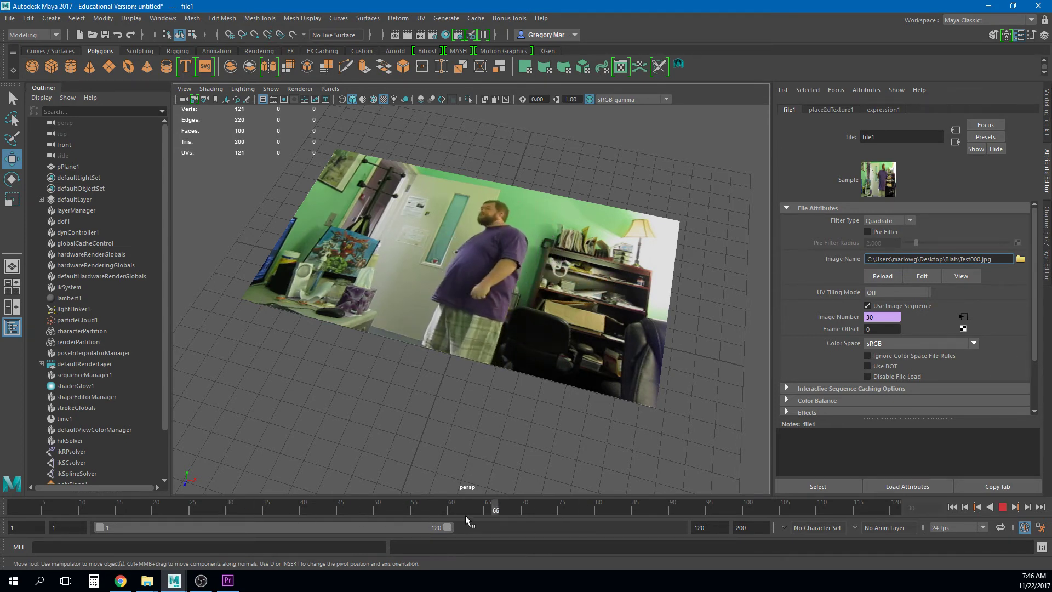
mouse_move(302, 513)
left_mouse_down()
mouse_move(99, 507)
mouse_move(469, 505)
mouse_move(554, 519)
left_mouse_up()
Step: Rotate the plane 90° about X so it stands upright and scale it down uniformly
left_click_drag(446, 285, 266, 507, "alt")
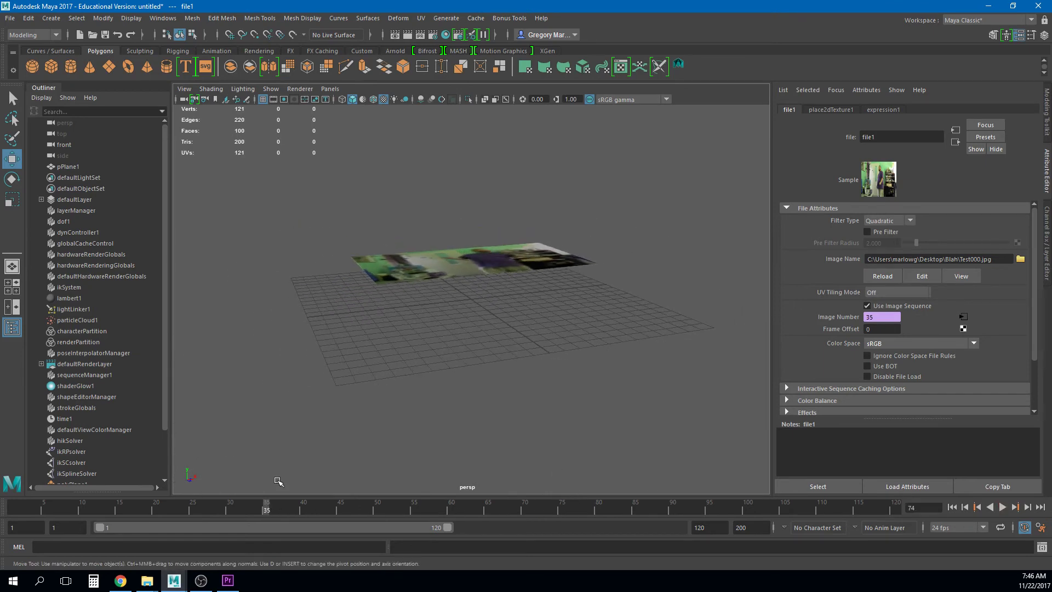
left_click(471, 269)
key("e")
left_click_drag(482, 261, 485, 304)
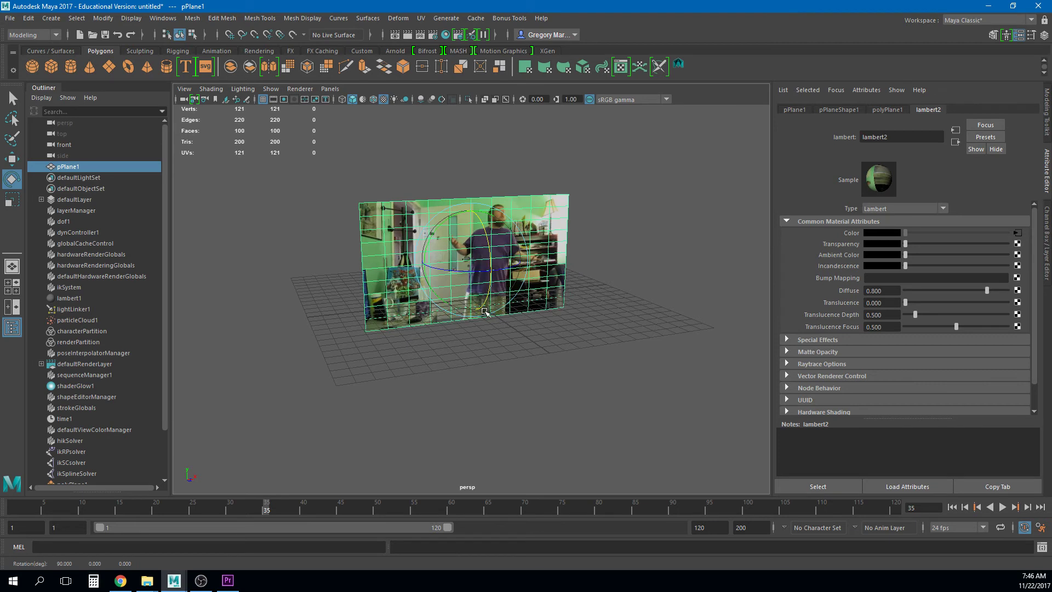
key("r")
left_click_drag(474, 261, 394, 301)
key("w")
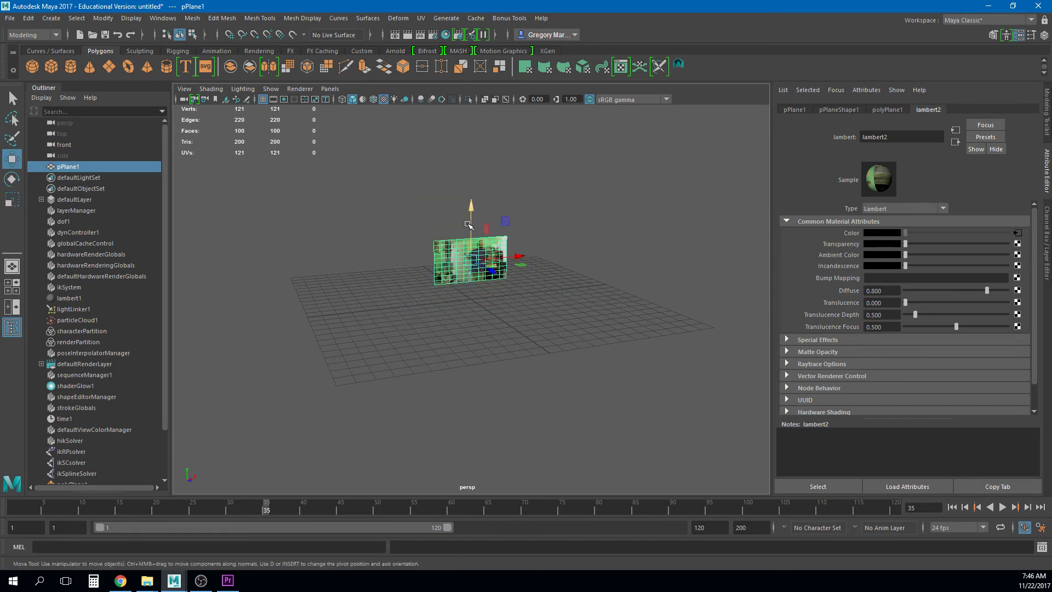
Step: Move the plane up above the grid and slightly along positive X, and scrub the timeline to check it
left_click_drag(469, 226, 470, 155)
left_click_drag(523, 191, 564, 187)
right_click_drag(493, 214, 606, 368, "alt")
mouse_move(118, 507)
left_mouse_down()
mouse_move(47, 505)
mouse_move(452, 509)
mouse_move(186, 508)
left_mouse_up()
left_click(642, 334)
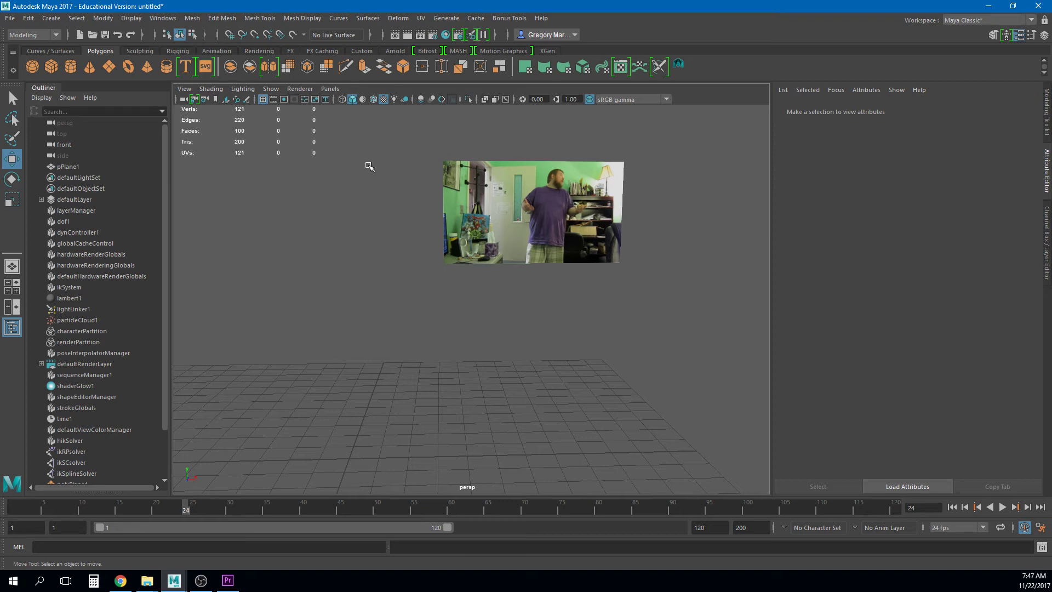
key("ctrl+z")
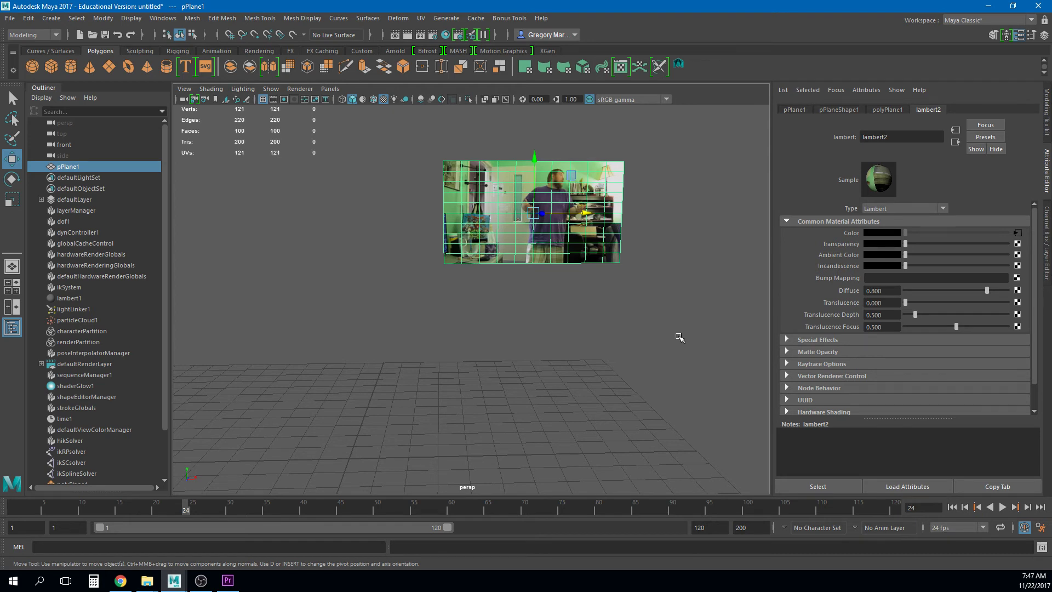
key("Delete")
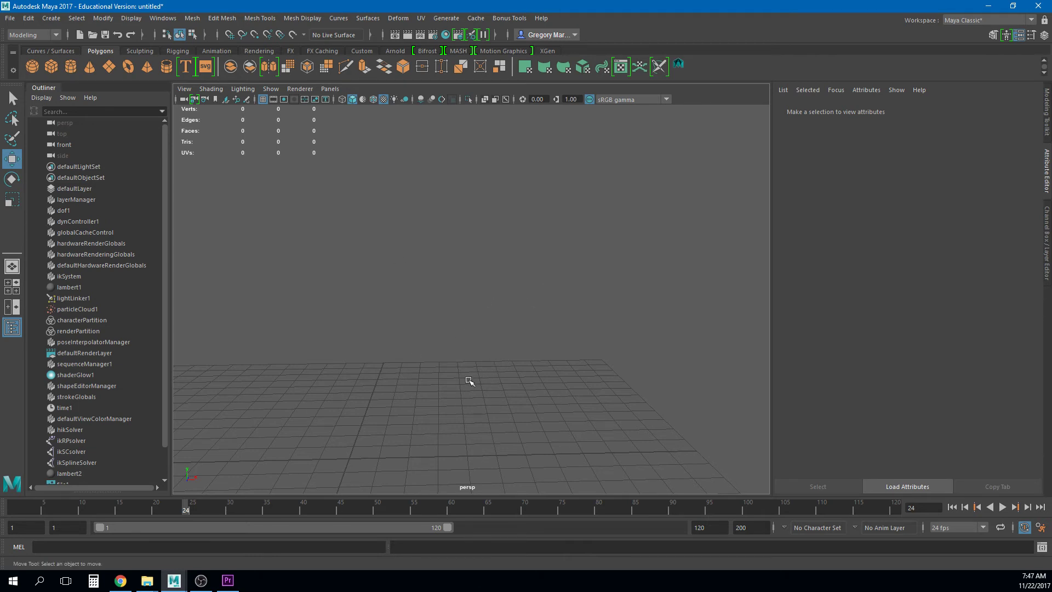
key("space")
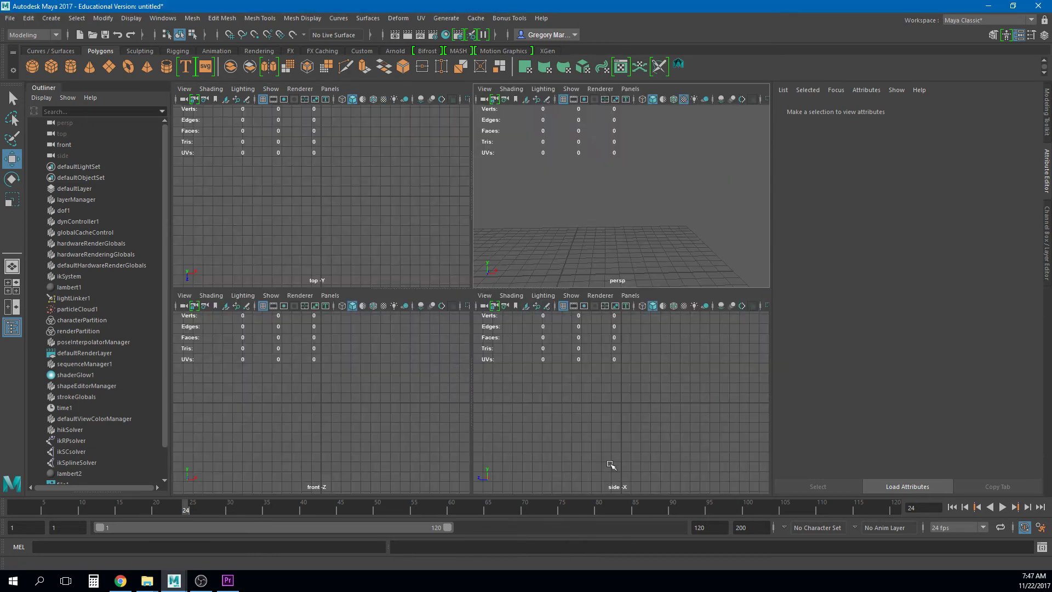
key("space")
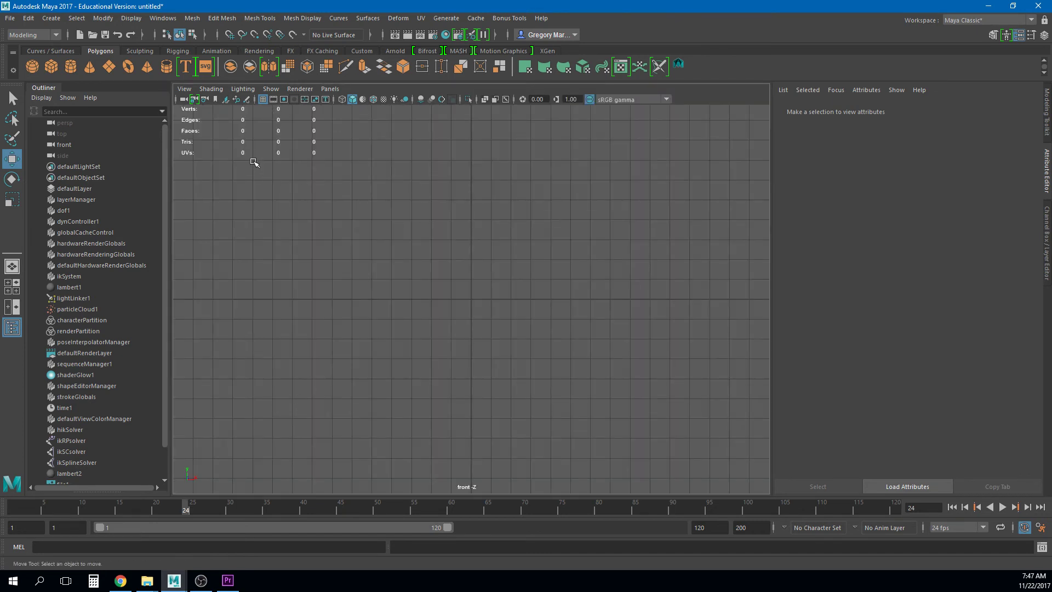
left_click(225, 100)
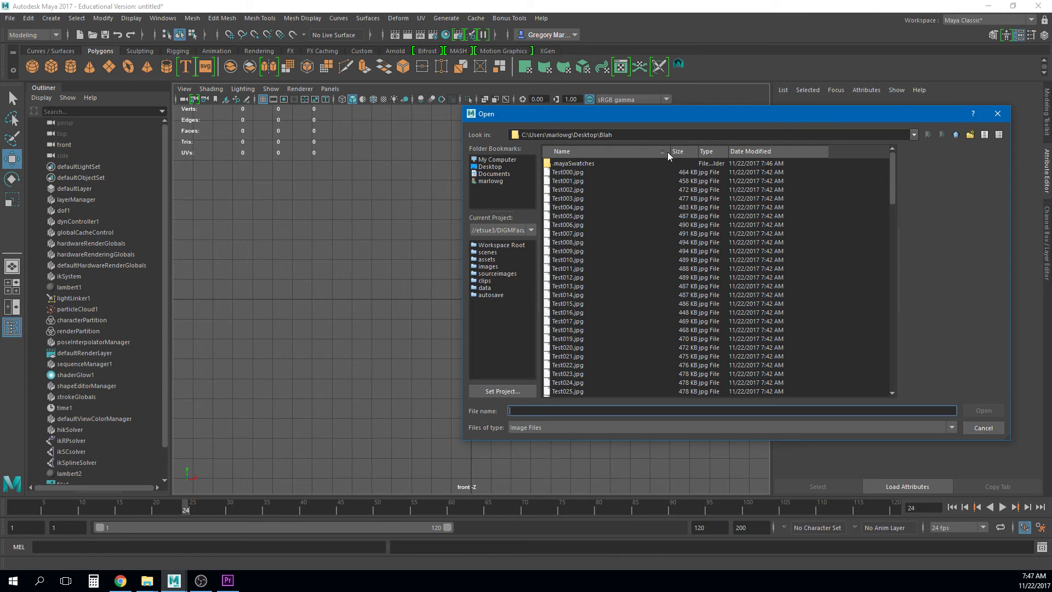
left_click(989, 429)
key("ctrl+z")
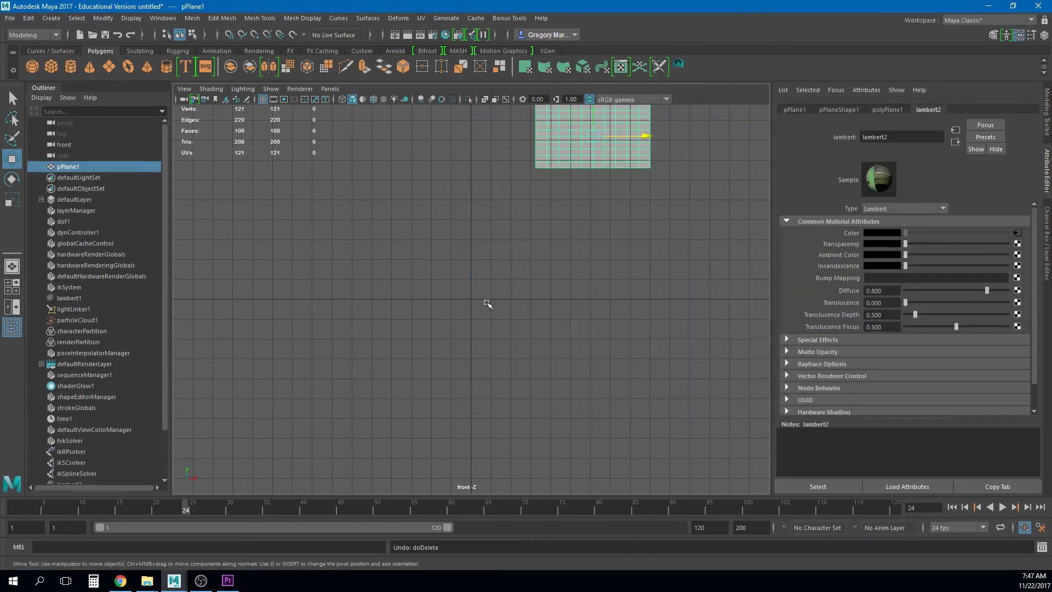
key("space")
key("space")
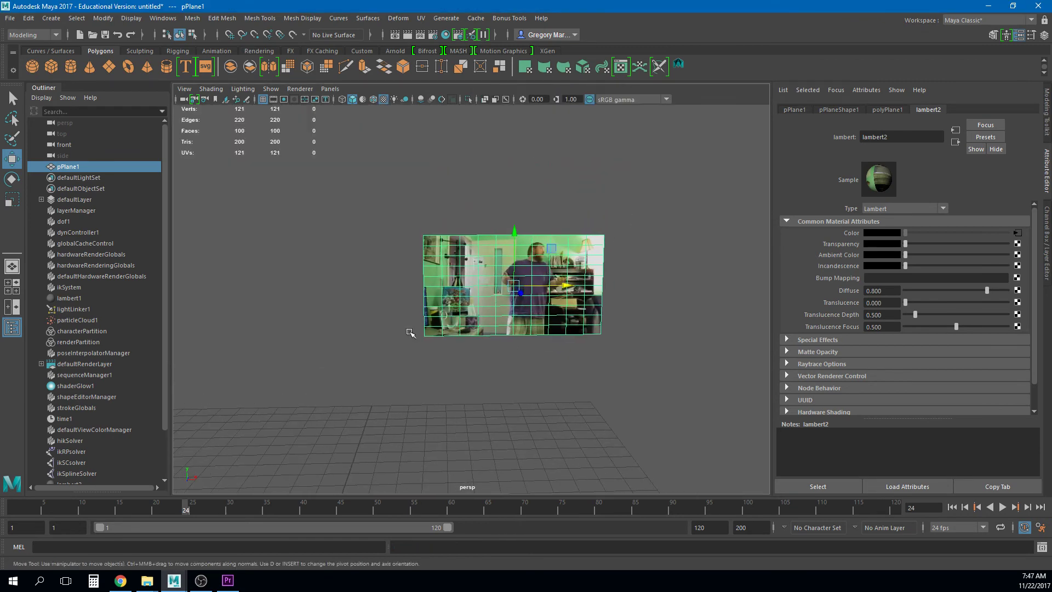
Step: Compare the plane up close in wireframe, shaded and textured display modes
right_click_drag(410, 329, 648, 361, "alt")
middle_click_drag(648, 362, 556, 363, "alt")
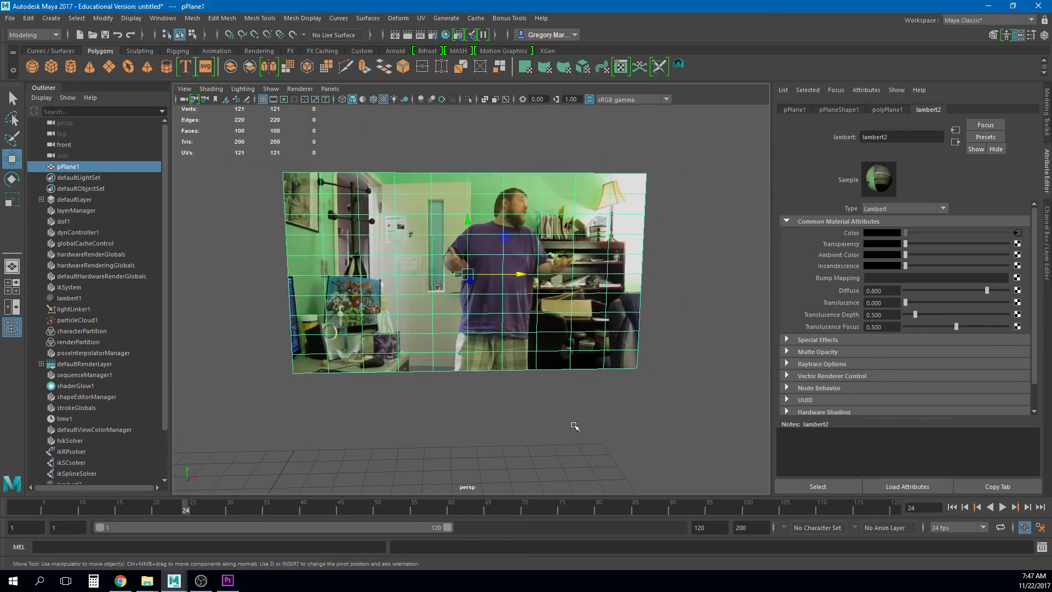
key("4")
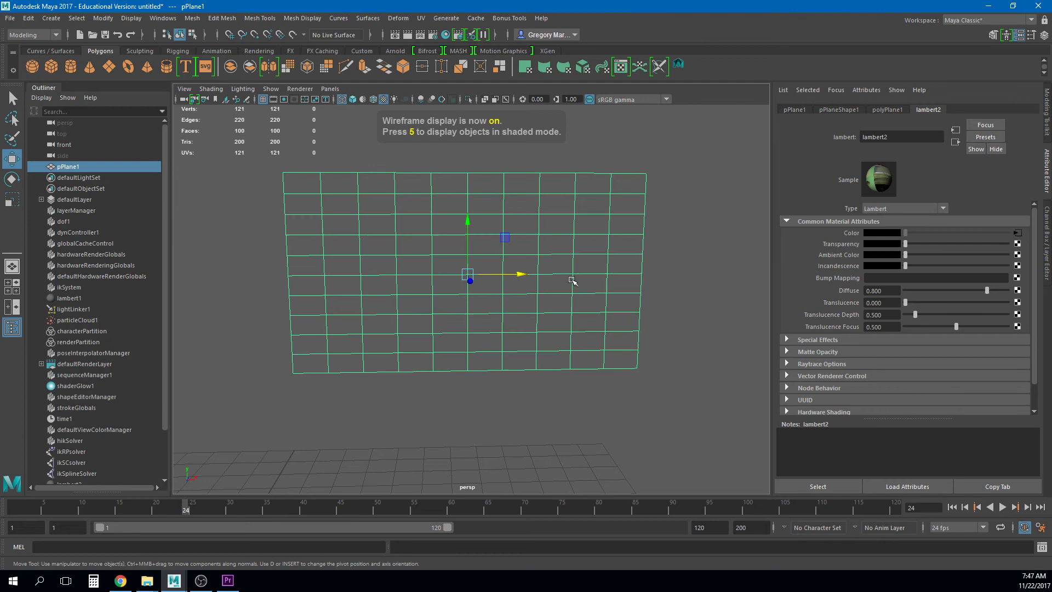
key("5")
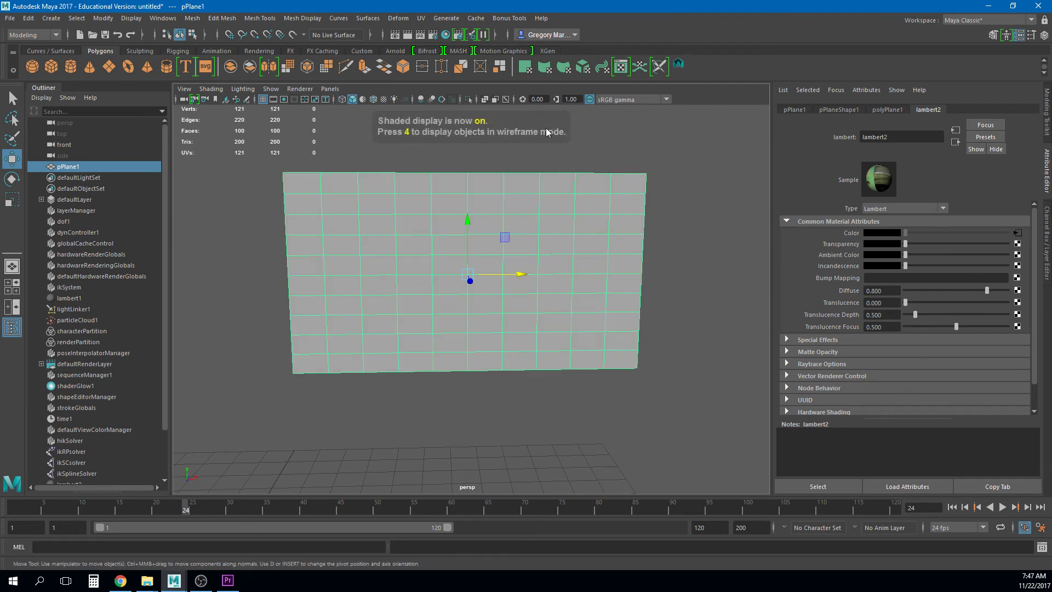
key("6")
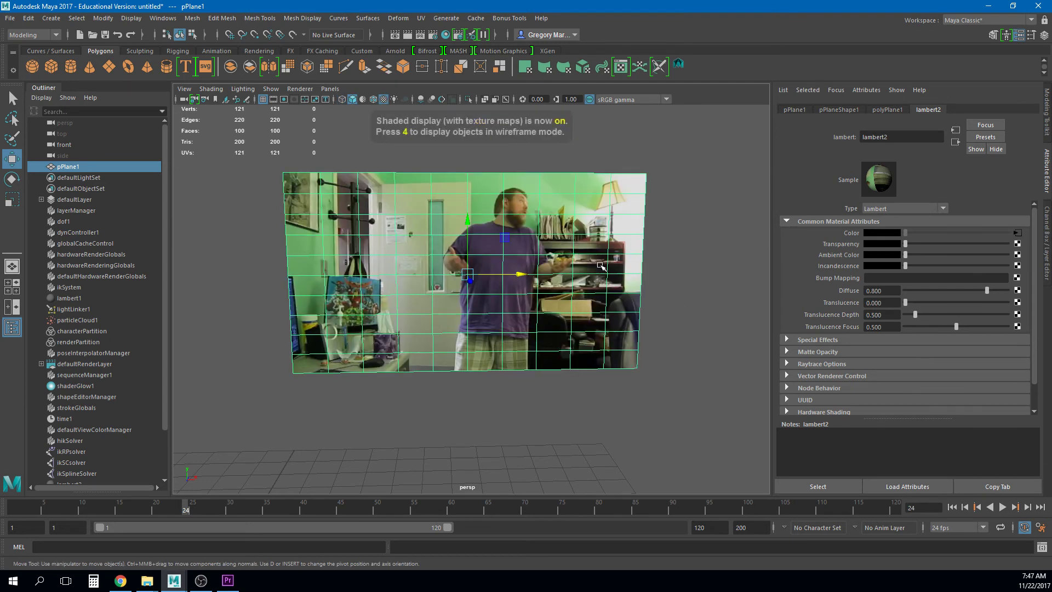
Step: Move the plane farther along positive X, off to the side of the grid, and deselect it
right_click_drag(389, 402, 307, 393, "alt")
left_click_drag(307, 392, 416, 418, "alt")
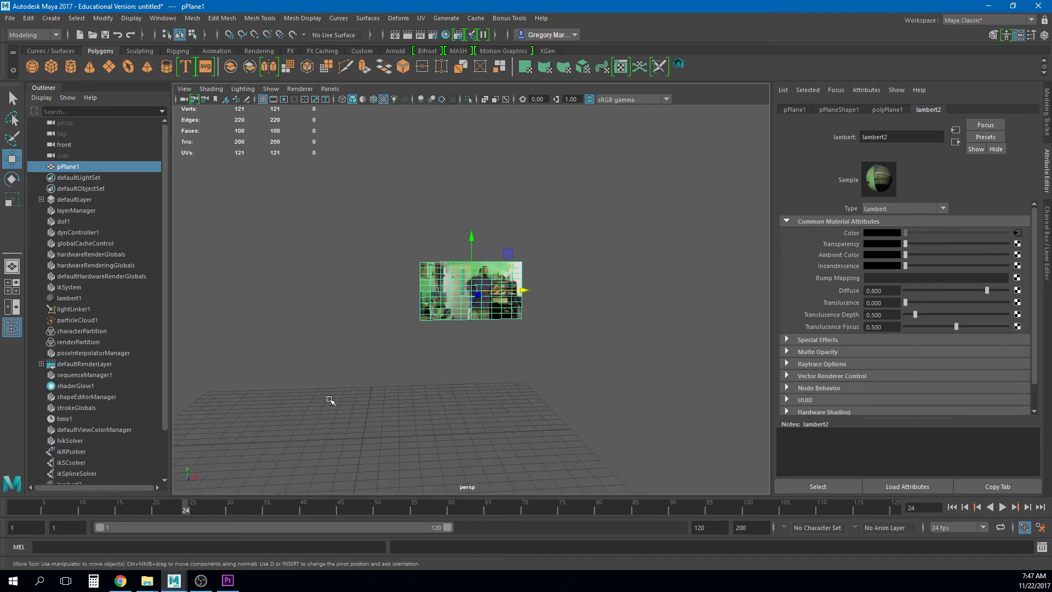
left_click_drag(544, 289, 683, 289)
left_click(482, 387)
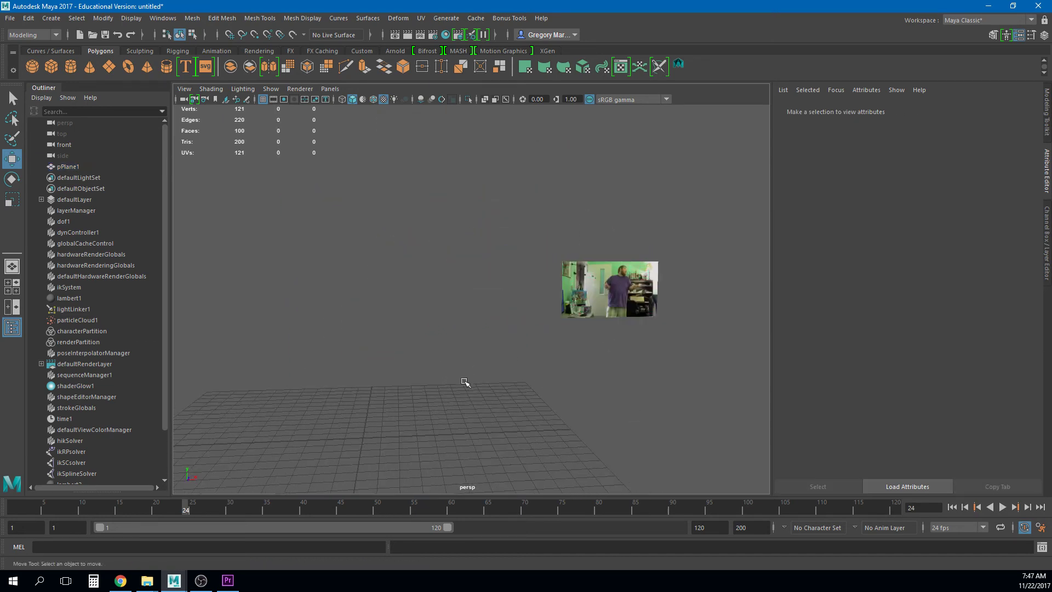
Step: Show the four-view layout and import Test000.jpg from the Blah folder as an image plane in the front view
key("space")
key("space")
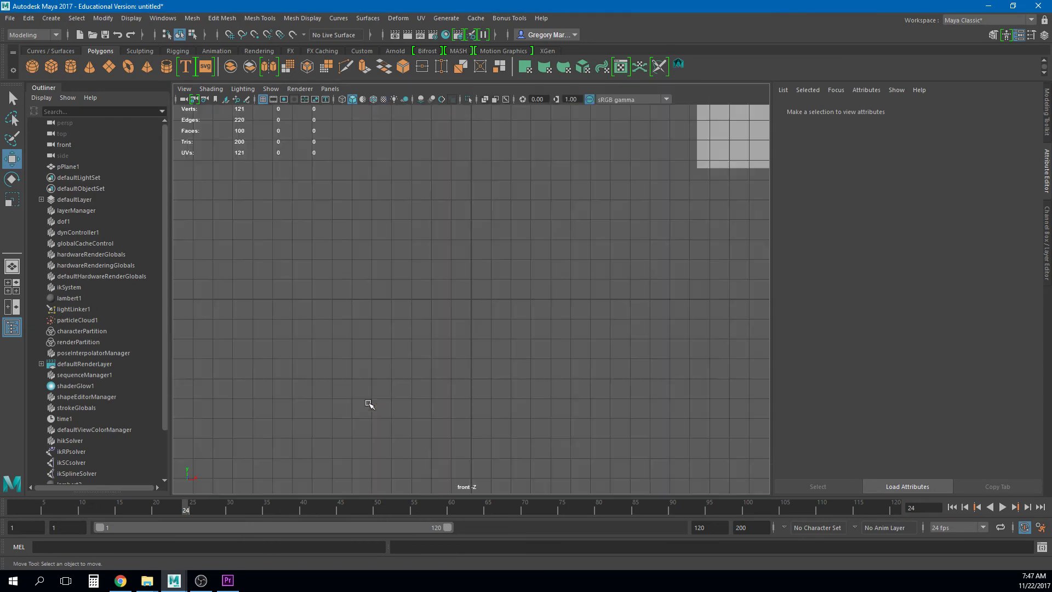
key("space")
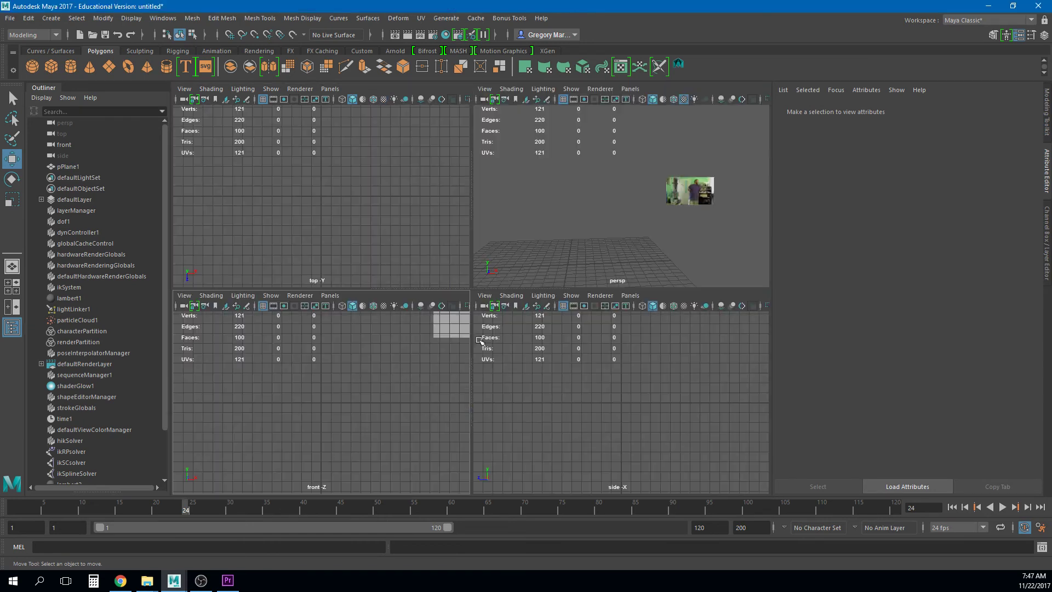
left_click_drag(584, 195, 608, 202, "alt")
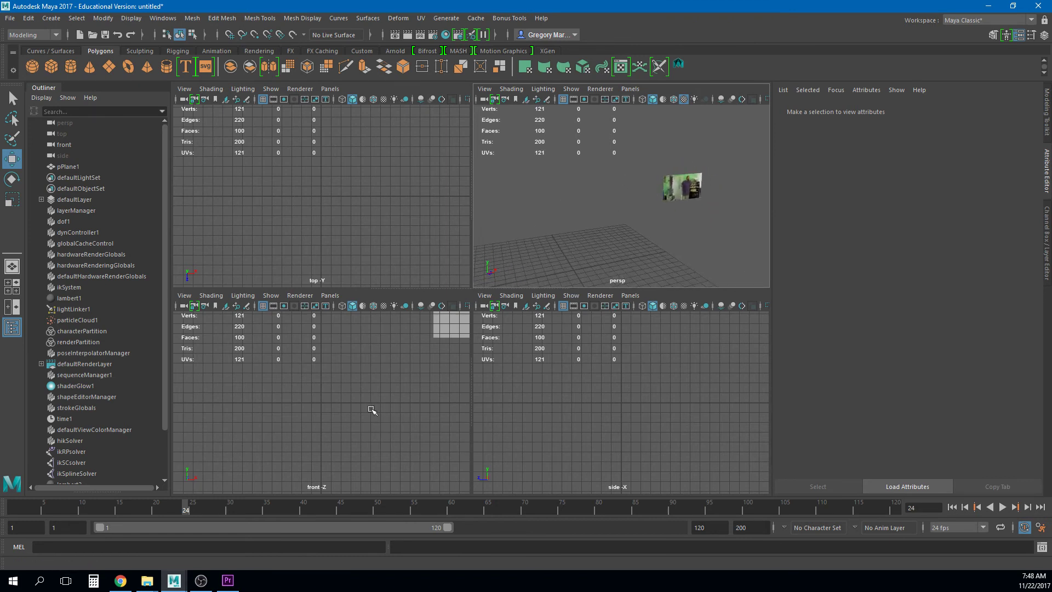
left_click(346, 385)
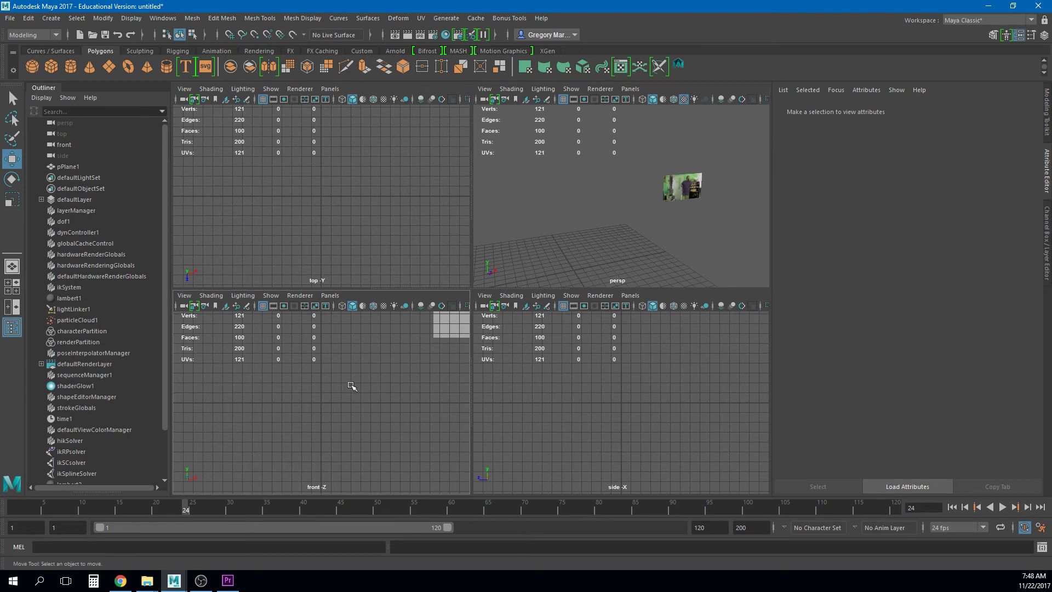
left_click(229, 310)
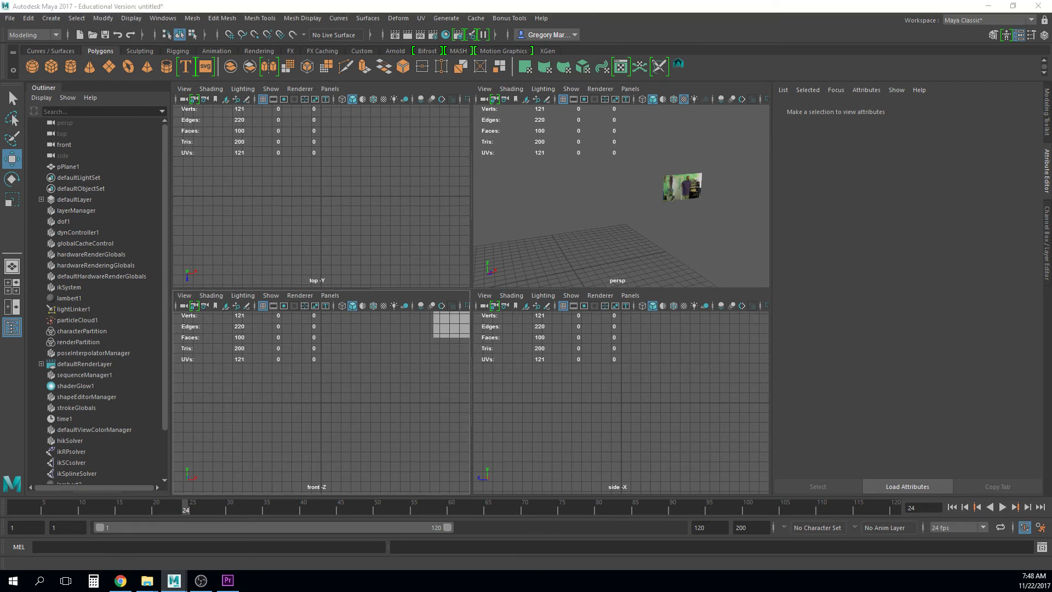
left_click_drag(507, 180, 633, 110)
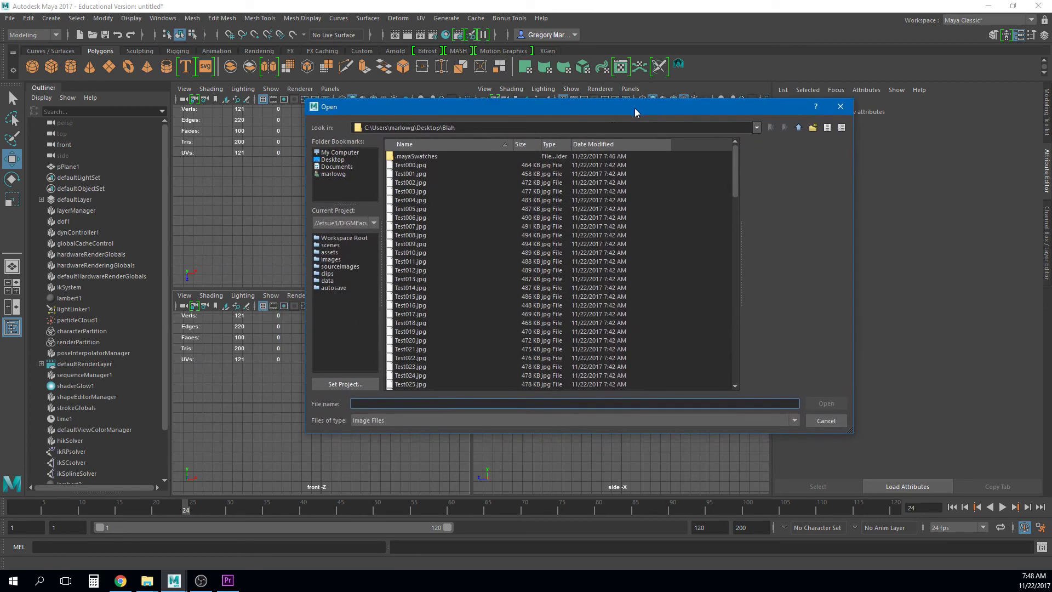
left_click(411, 165)
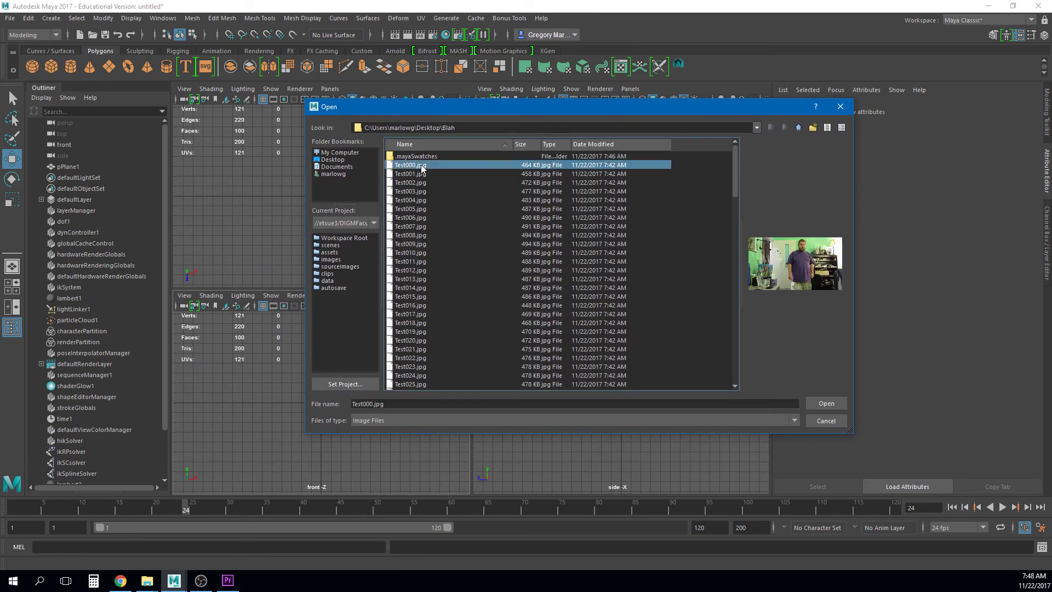
left_click(825, 404)
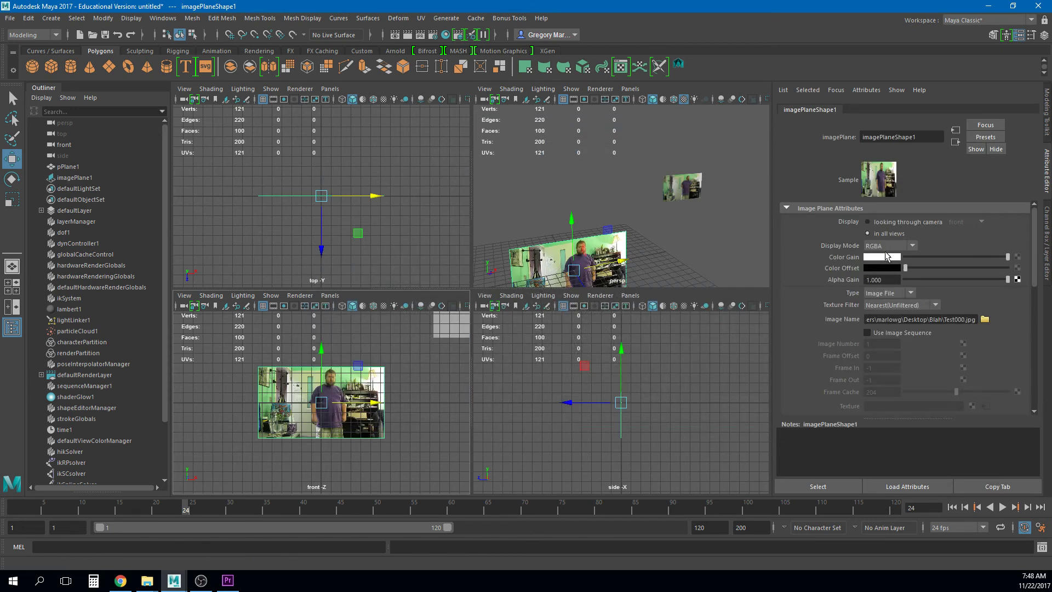
Step: Enable the use of an image sequence on the image plane and scrub the timeline to check the footage
left_click(868, 334)
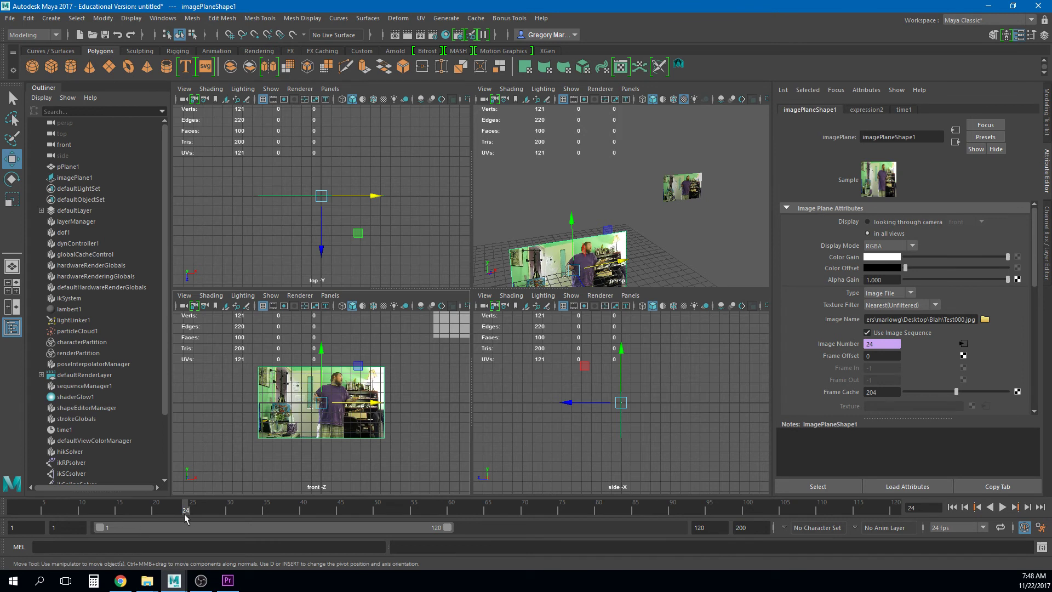
left_click_drag(186, 519, 254, 519)
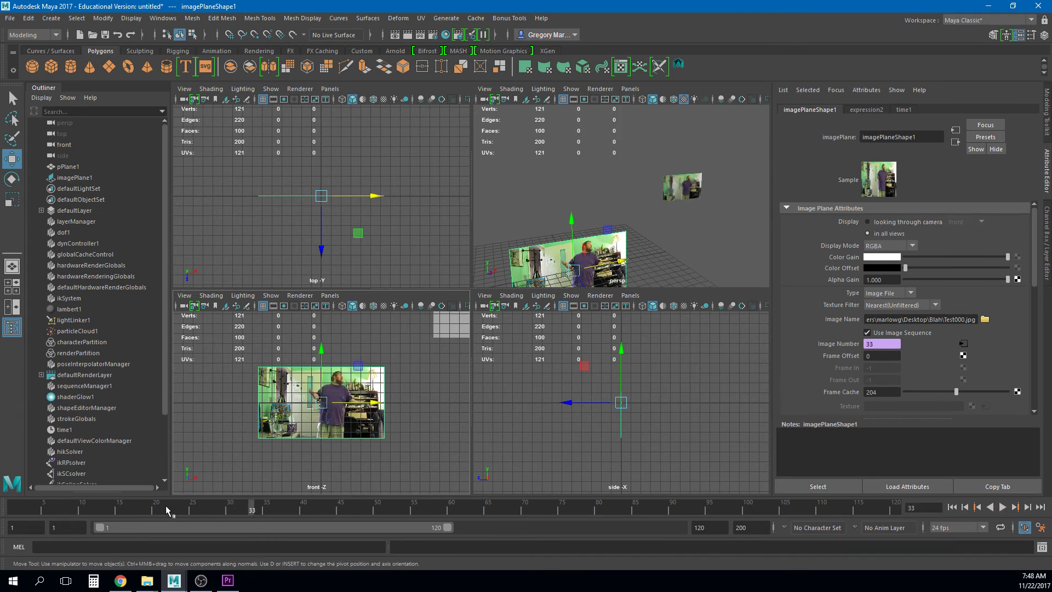
left_click_drag(167, 510, 193, 510)
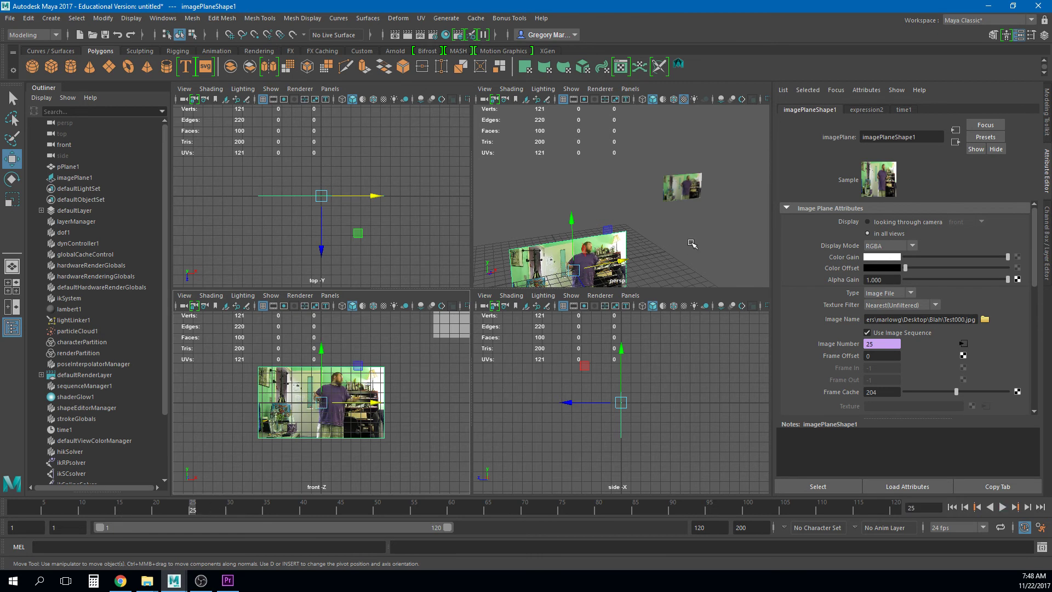
Step: Raise the image plane above the grid and scale it down uniformly to about 0.445
left_click_drag(692, 244, 630, 244, "alt")
left_click(629, 244)
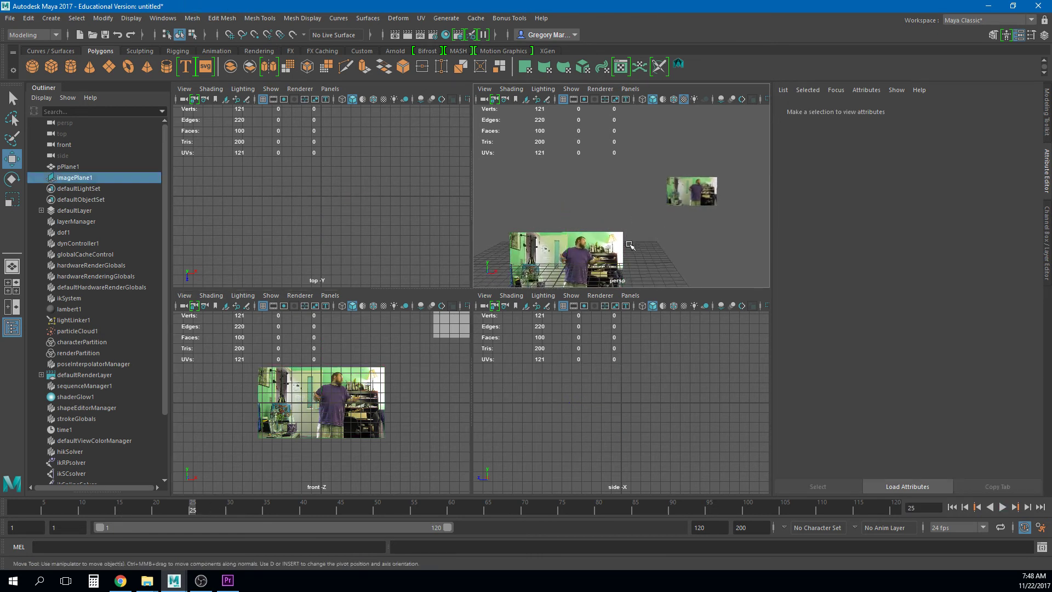
left_click(608, 250)
left_click_drag(568, 231, 534, 201)
key("r")
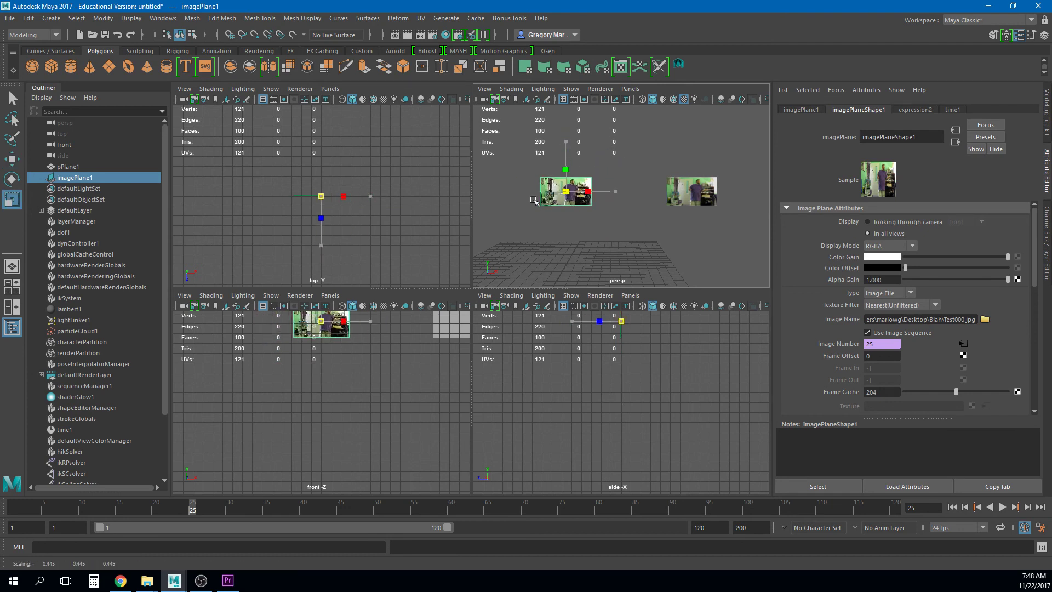
Step: Reposition the image plane horizontally over the grid and enlarge the perspective view to frame both planes
scroll(586, 212, "up", 5)
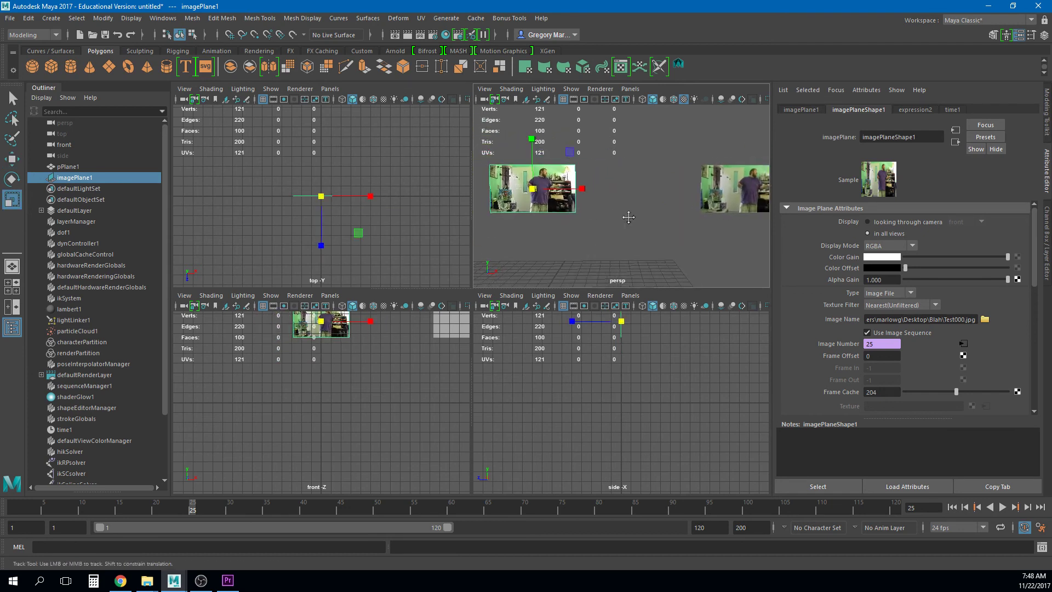
mouse_move(628, 217)
left_mouse_down("alt")
mouse_move(675, 227)
mouse_move(617, 235)
left_mouse_up("alt")
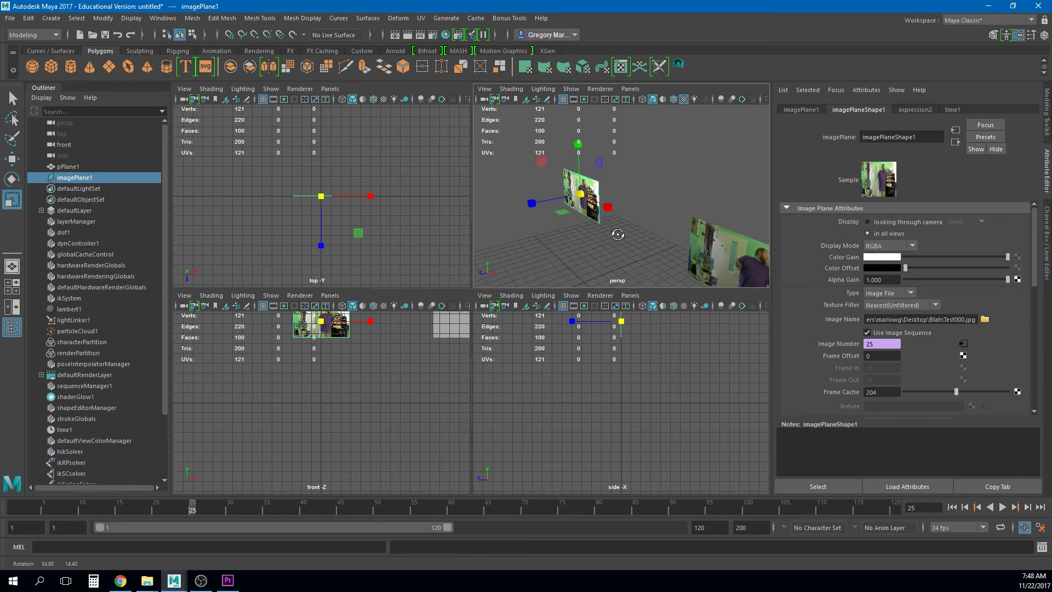
key("w")
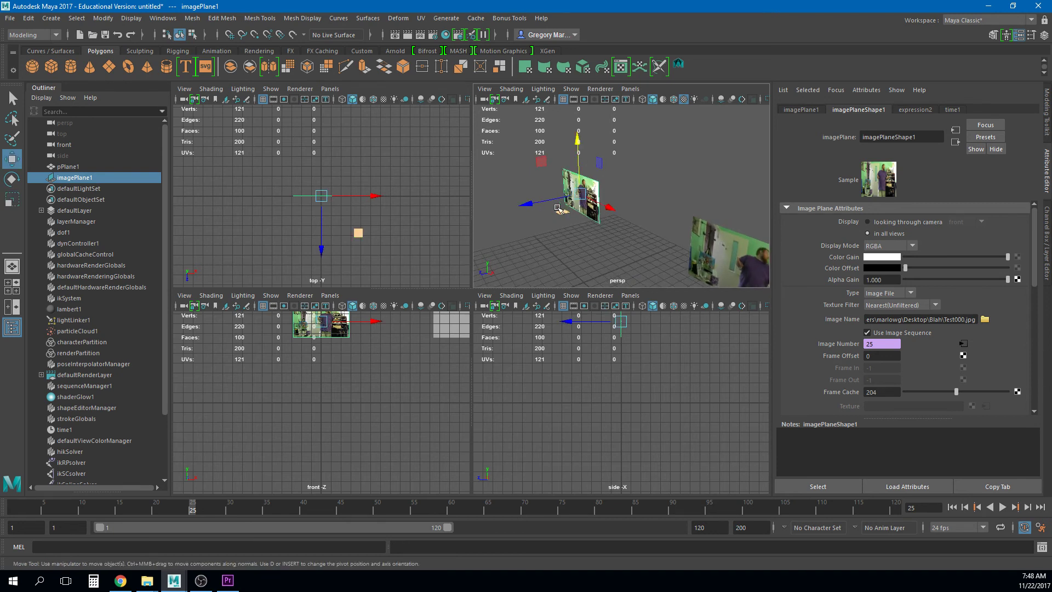
left_click_drag(555, 199, 601, 320)
key("space")
right_click_drag(600, 319, 625, 330, "alt")
middle_click_drag(626, 331, 601, 328, "alt")
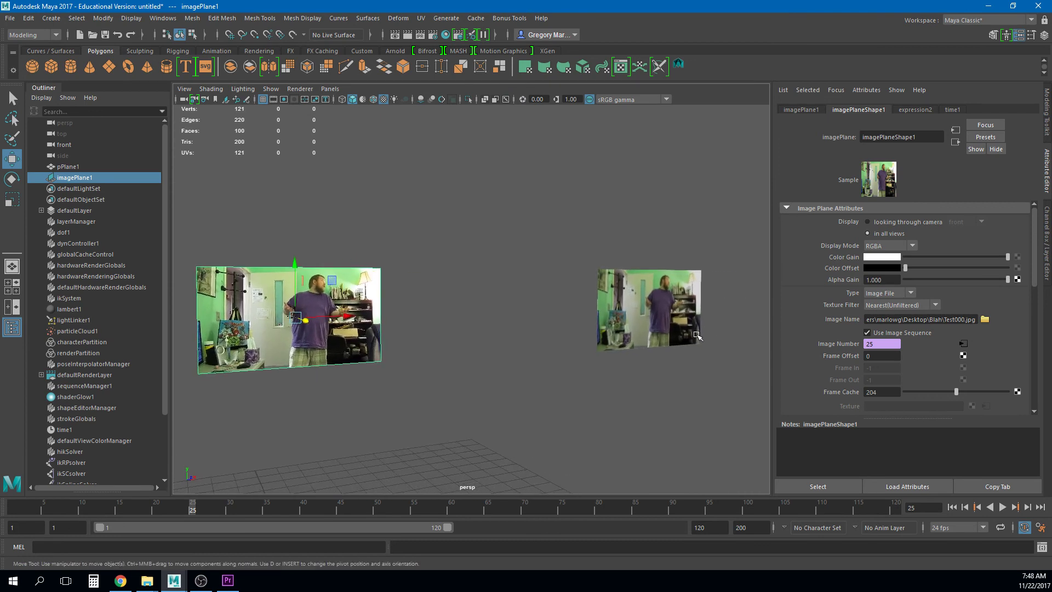
Step: Compare the image plane with the textured polygon plane in wireframe and shaded display
scroll(600, 327, "down", 3)
key("4")
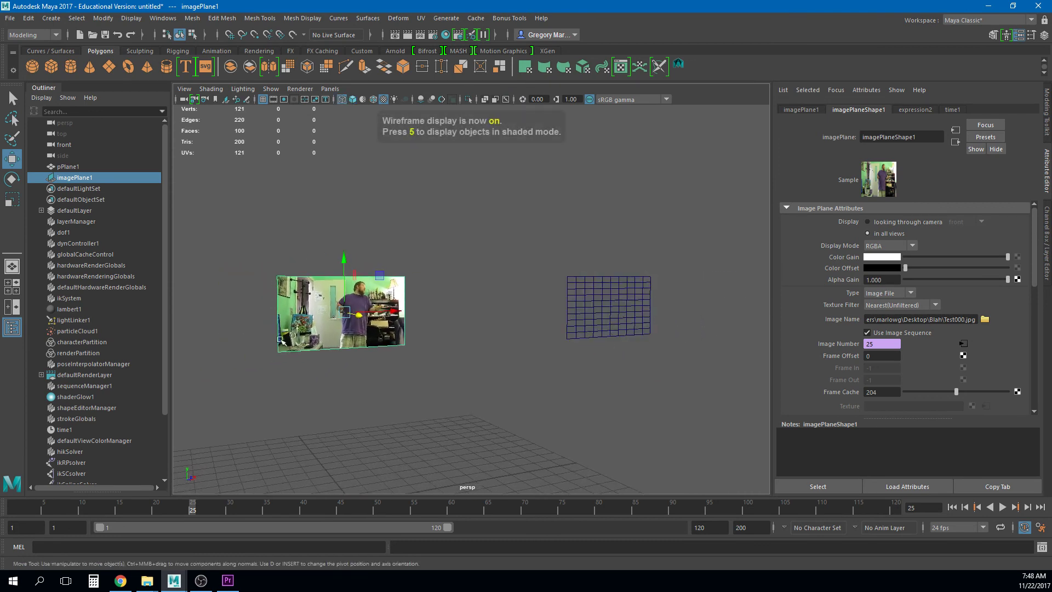
left_click(476, 385)
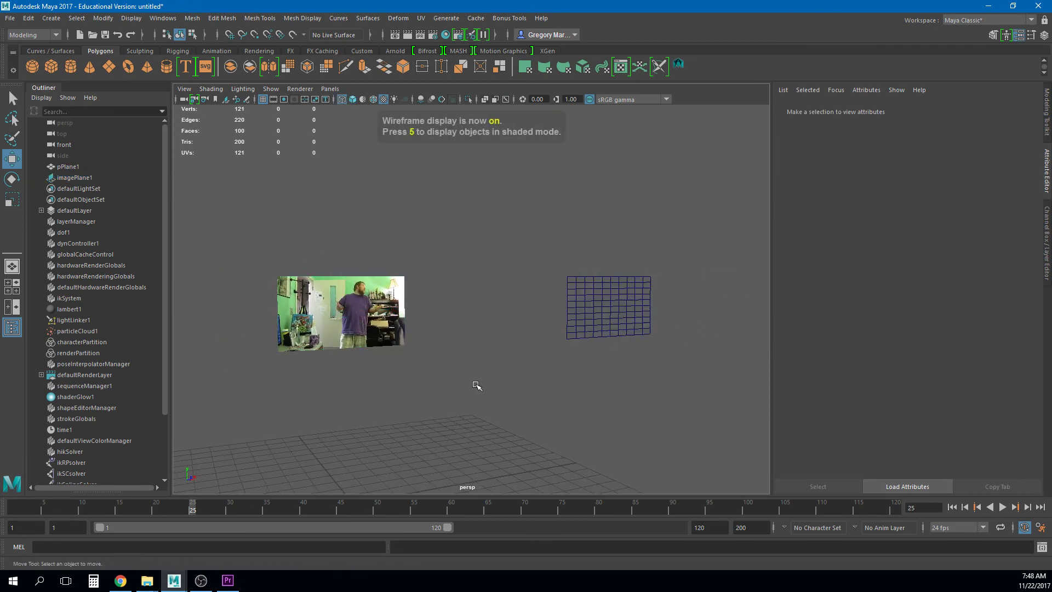
key("5")
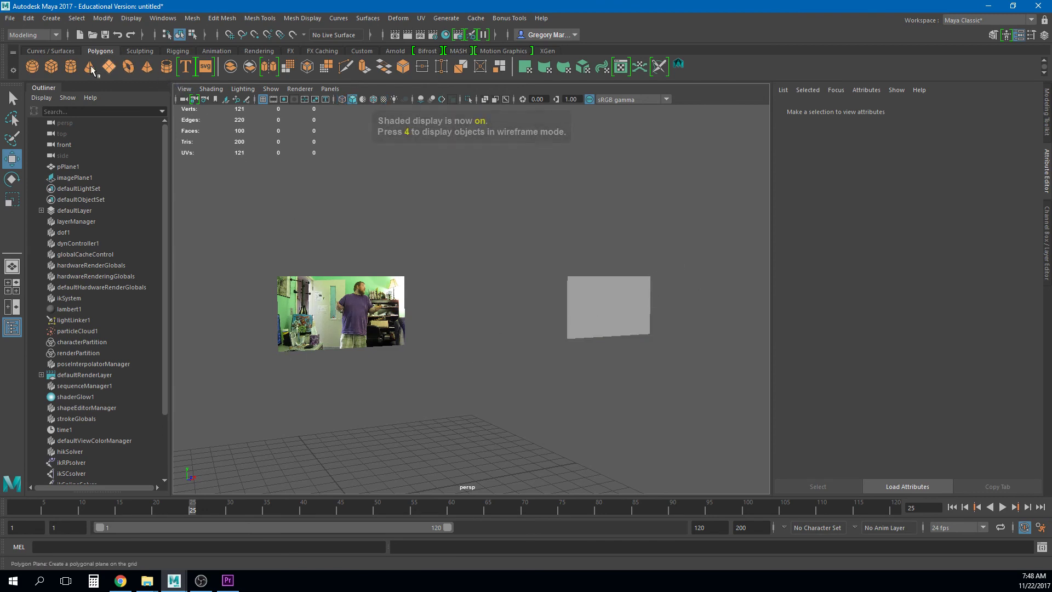
Step: Create a polygon cylinder on the grid below the image plane and raise it about 2.275 units in Y
left_click(71, 66)
middle_click_drag(377, 422, 392, 353, "alt")
left_click(429, 399)
left_click(370, 418)
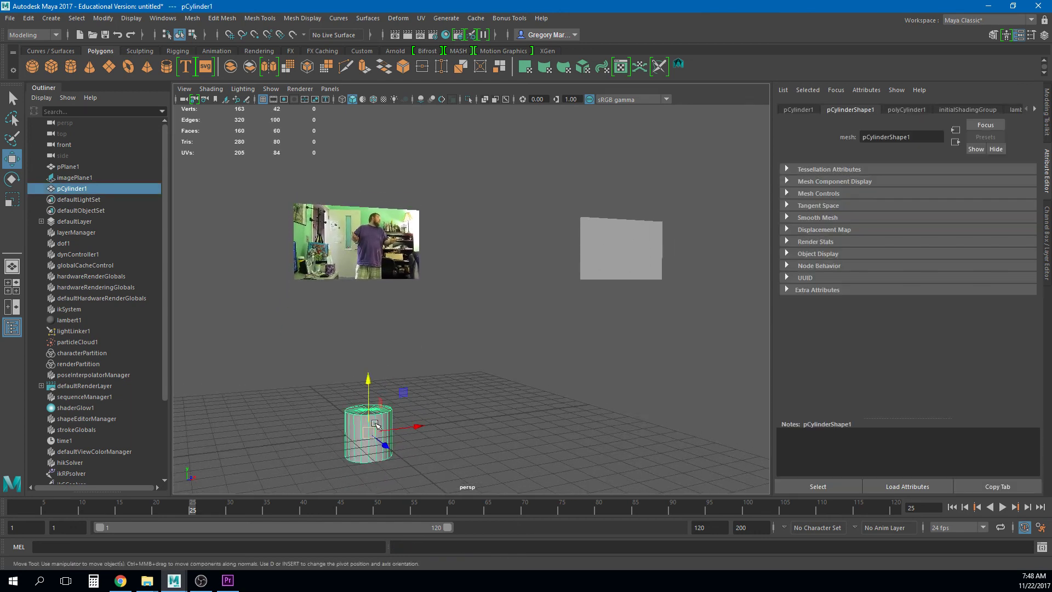
left_click_drag(368, 396, 369, 342)
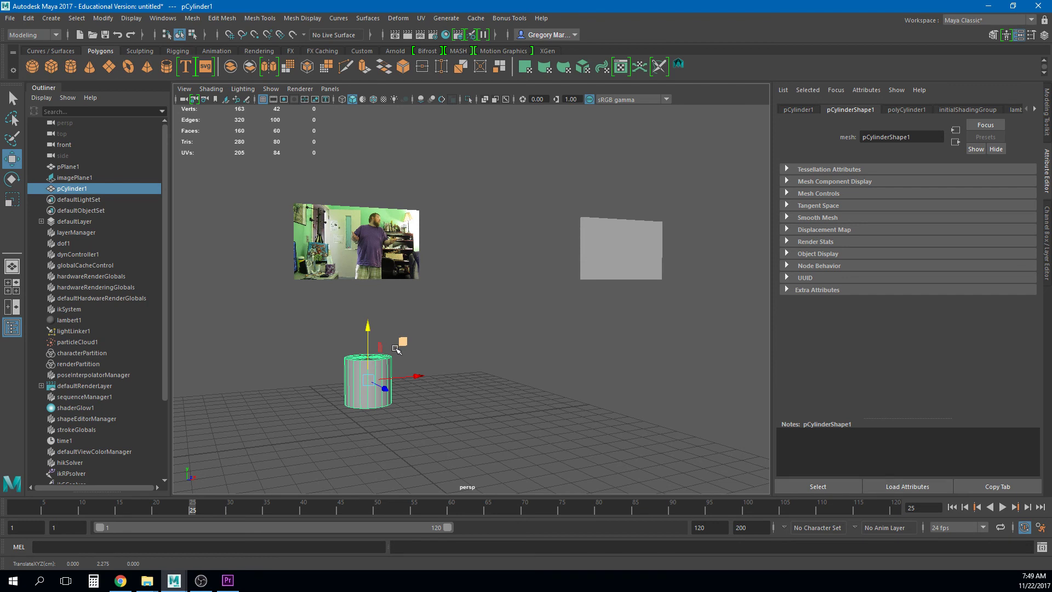
Step: Compare the image plane, polygon plane and cylinder in wireframe display, selecting them around their outlines and orbiting the view
key("4")
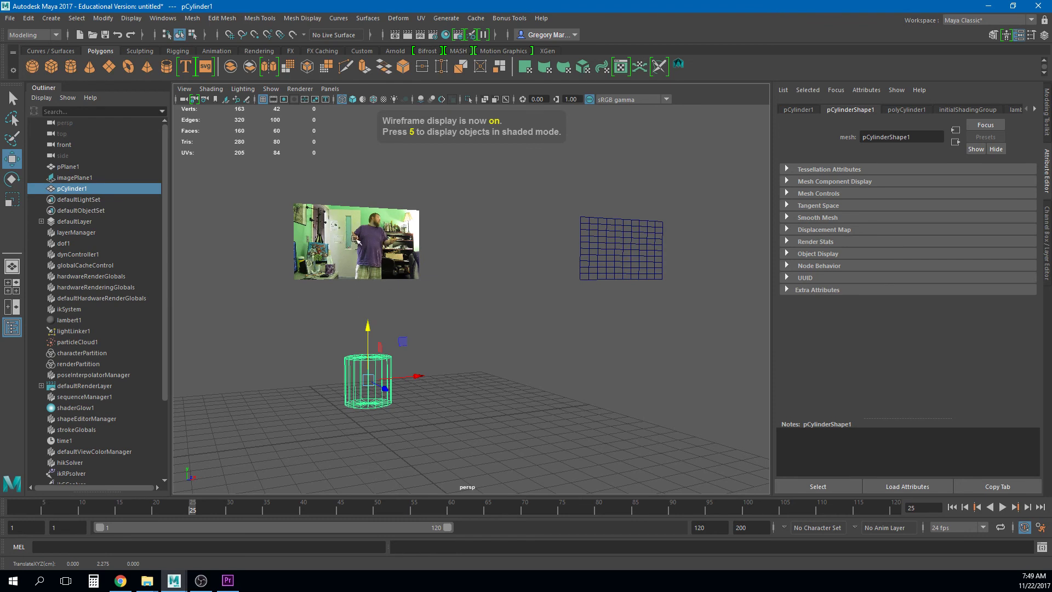
left_click(480, 342)
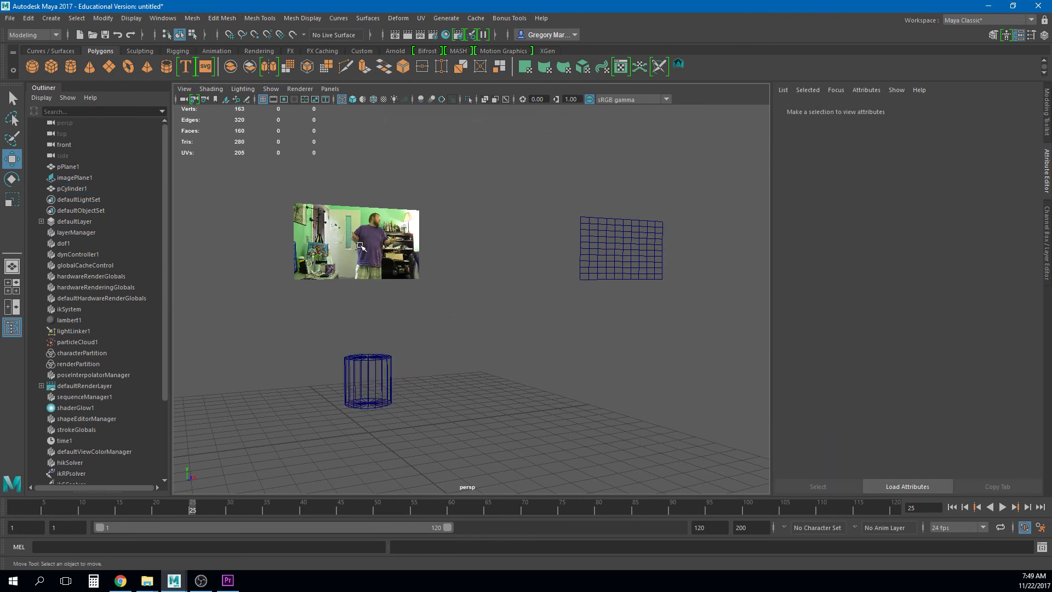
left_click_drag(270, 186, 460, 308)
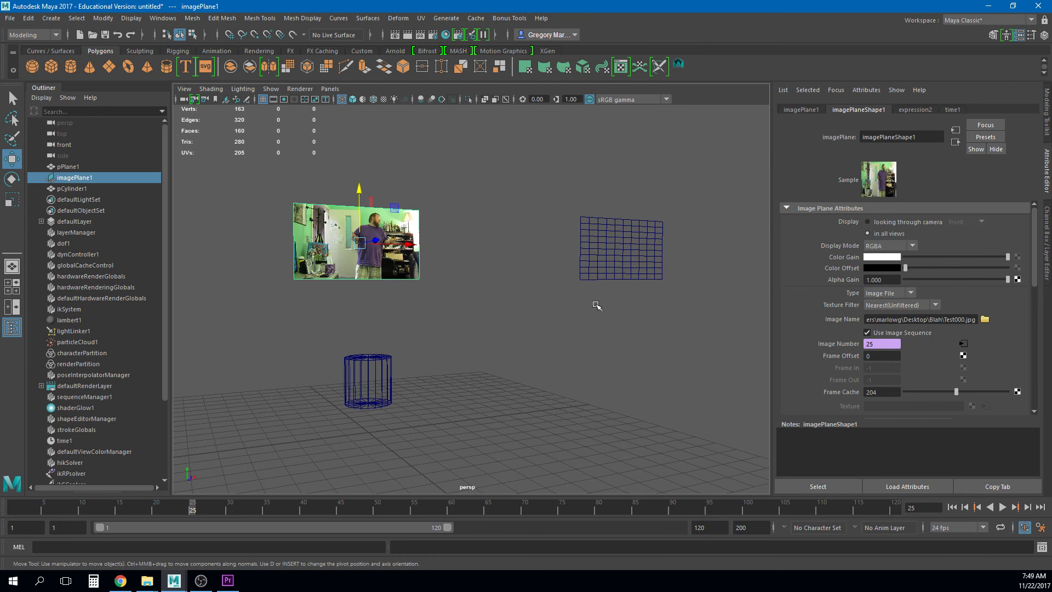
left_click_drag(557, 186, 702, 294)
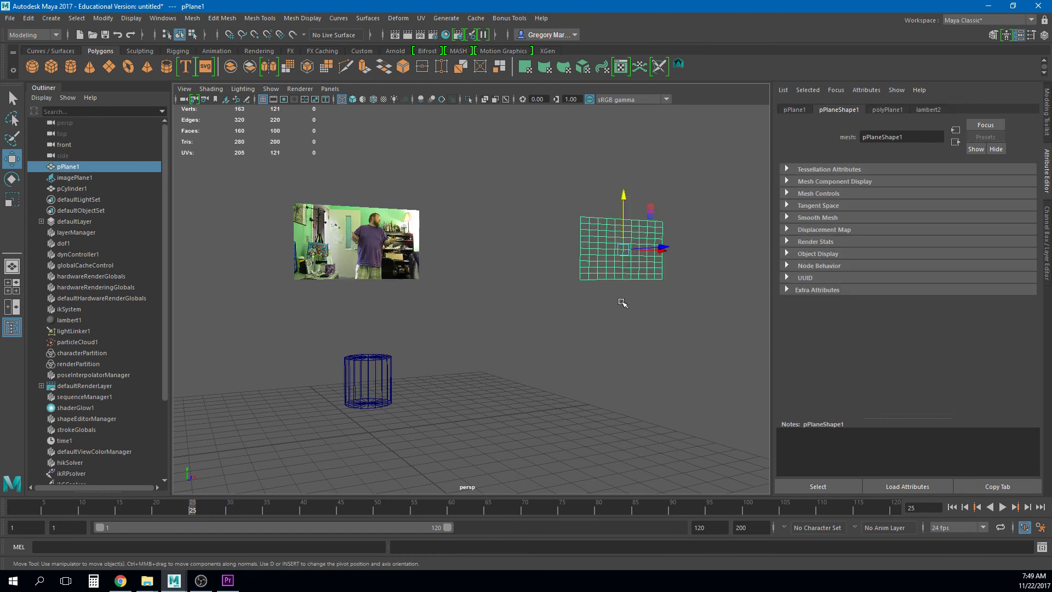
left_click(644, 325)
left_click_drag(531, 162, 744, 327)
left_click(680, 343)
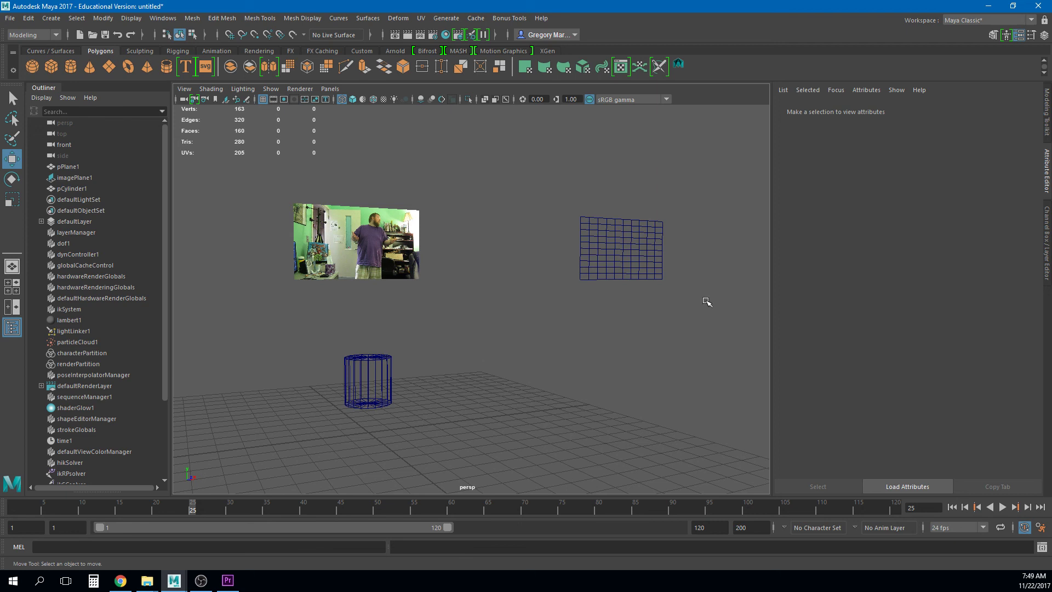
left_click_drag(564, 185, 700, 303)
left_click(599, 364)
left_click_drag(229, 164, 697, 439)
left_click(587, 434)
left_click_drag(587, 435, 488, 399, "alt")
Step: Scale the polygon plane down uniformly and place it directly beneath the image plane, aligned with its right edge
left_click(658, 232)
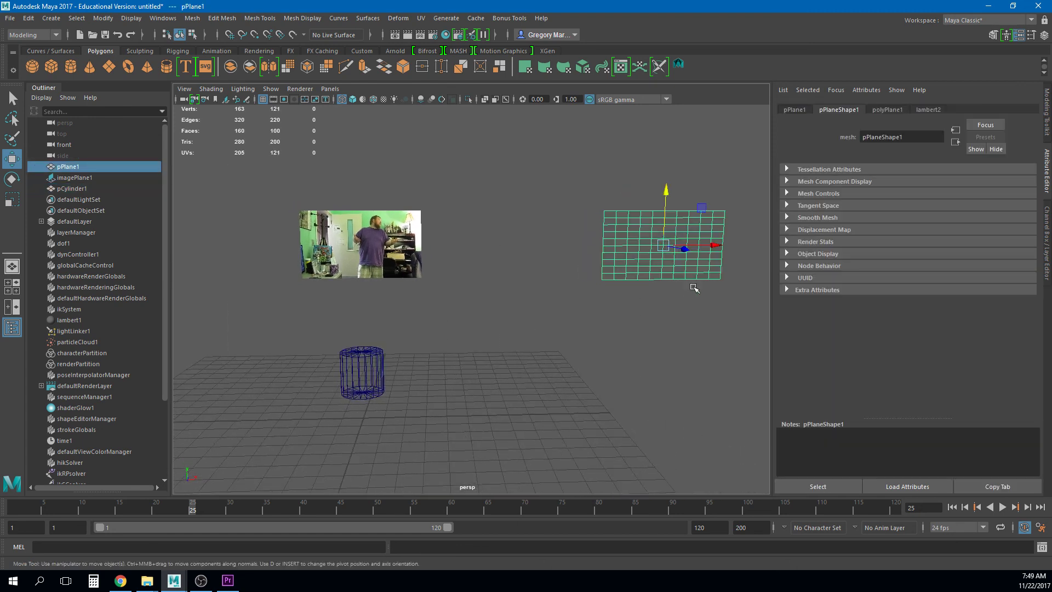
left_click_drag(707, 248, 455, 258)
key("r")
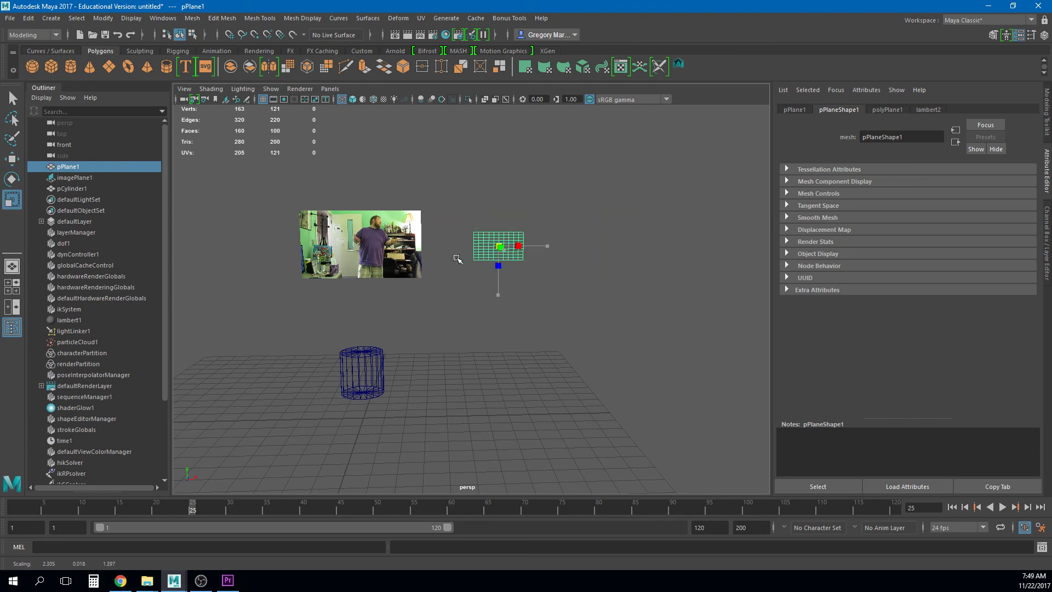
key("w")
left_click_drag(506, 226, 450, 309)
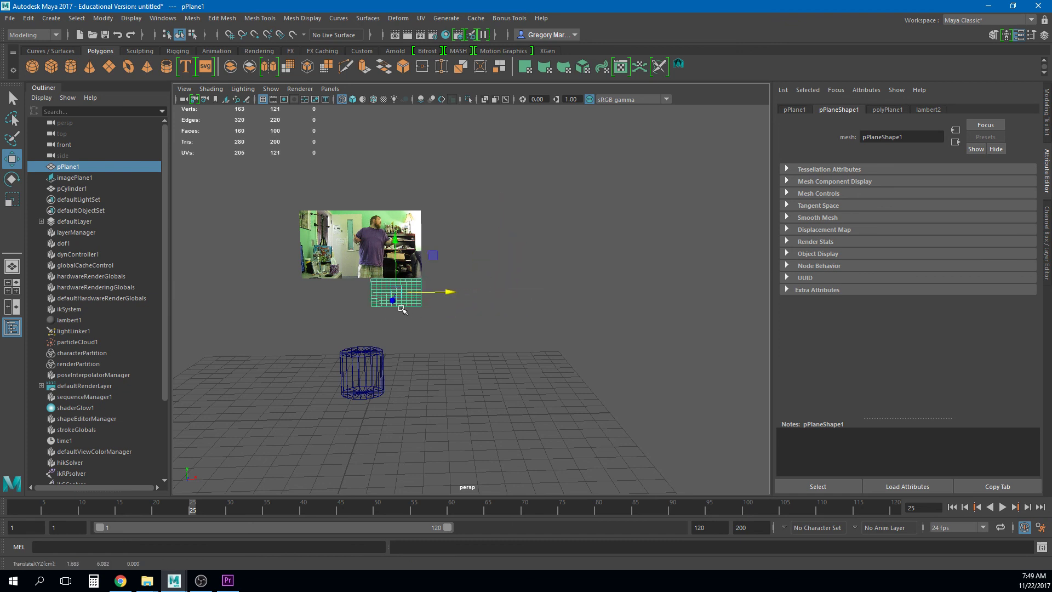
left_click(464, 327)
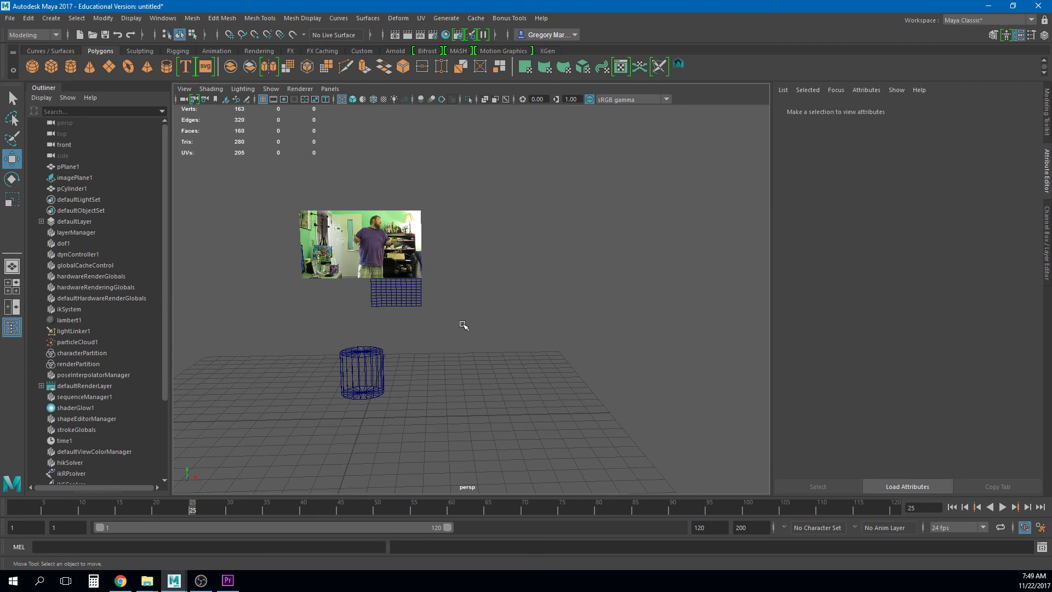
Step: Turn on textured display, play and scrub the animation to compare both planes, and return to frame 1
key("6")
scroll(383, 336, "up", 4)
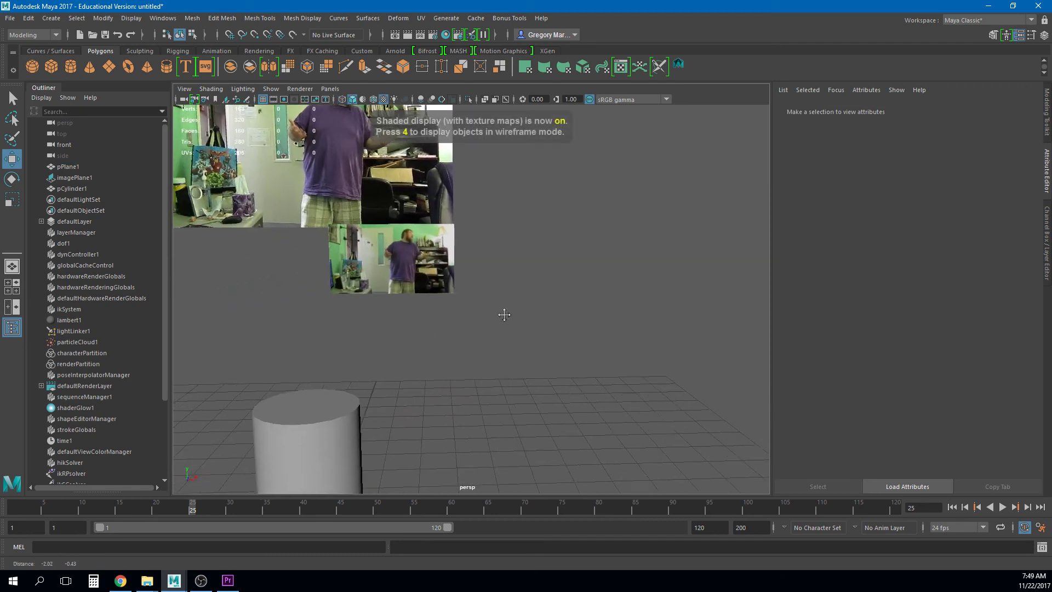
scroll(504, 315, "down", 4)
key("alt+v")
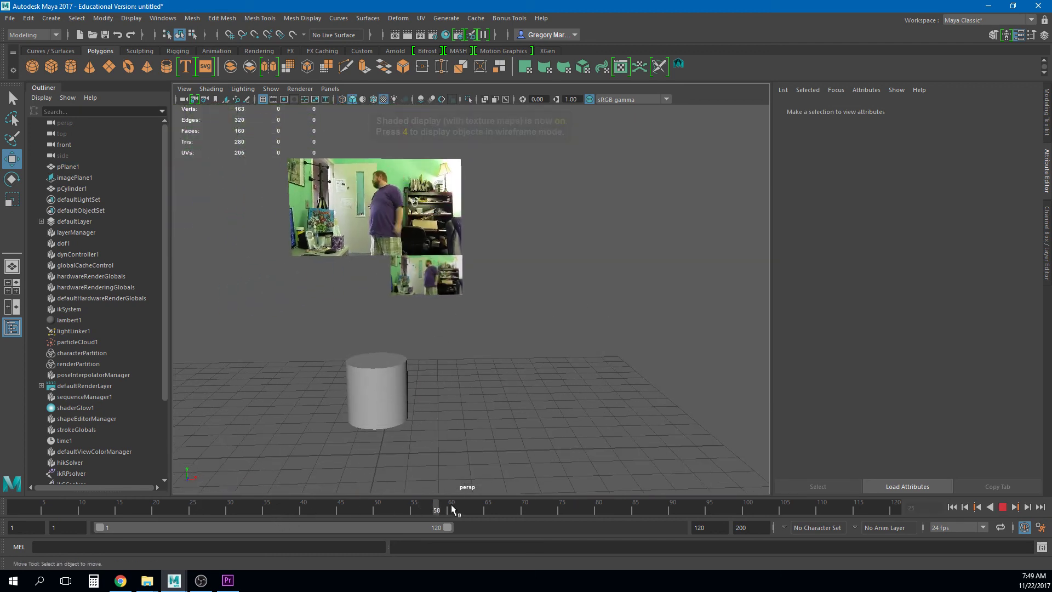
left_click(242, 505)
left_click_drag(340, 505, 184, 494)
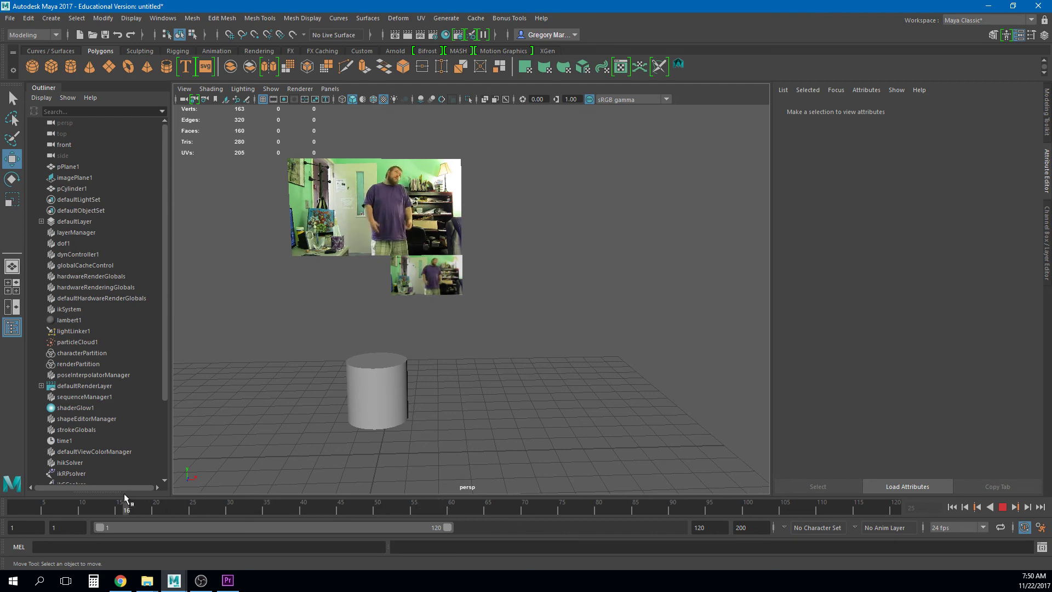
key("alt+shift+v")
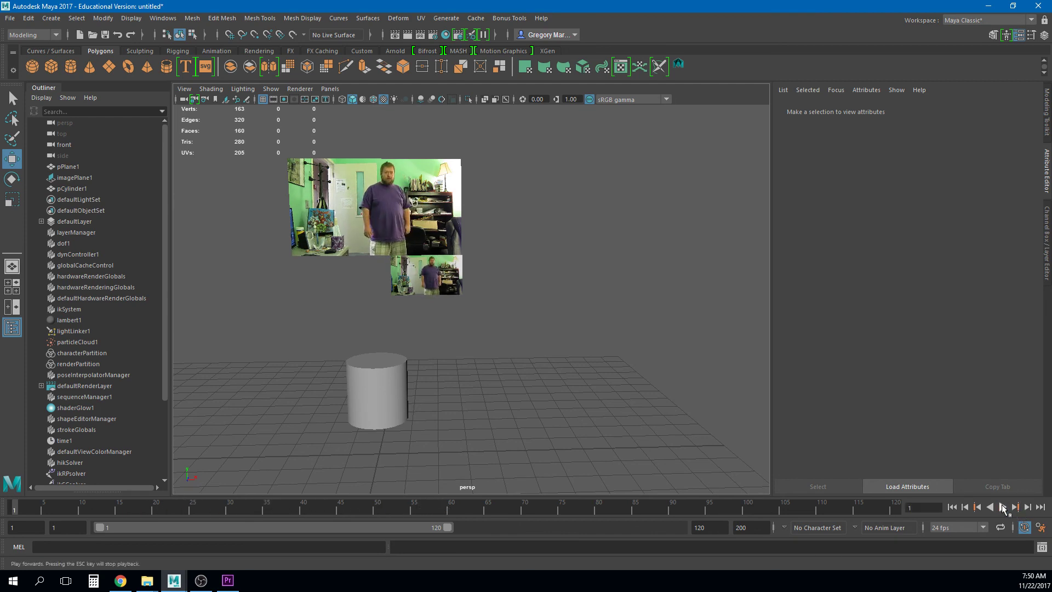
Step: Play the animation, change the timeline's playback speed option, and stop the playback
left_click(1003, 507)
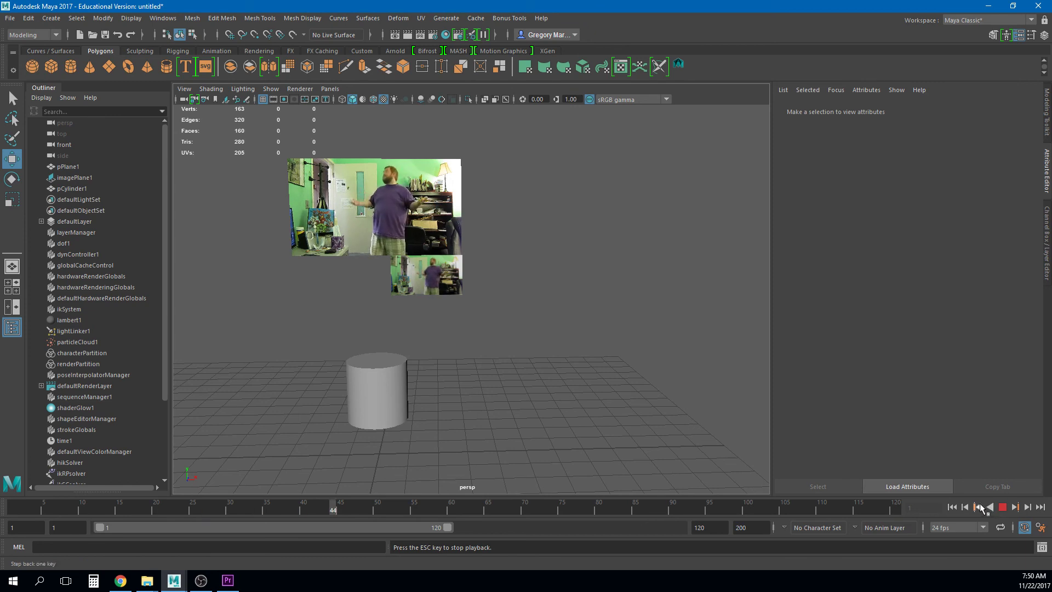
right_click(737, 505)
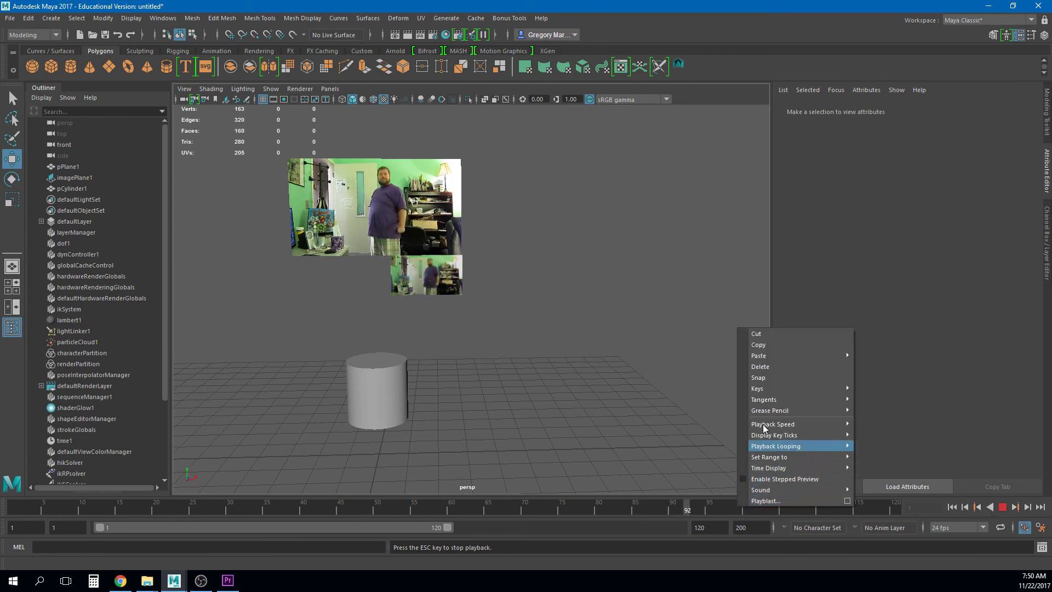
mouse_move(804, 425)
left_click(872, 434)
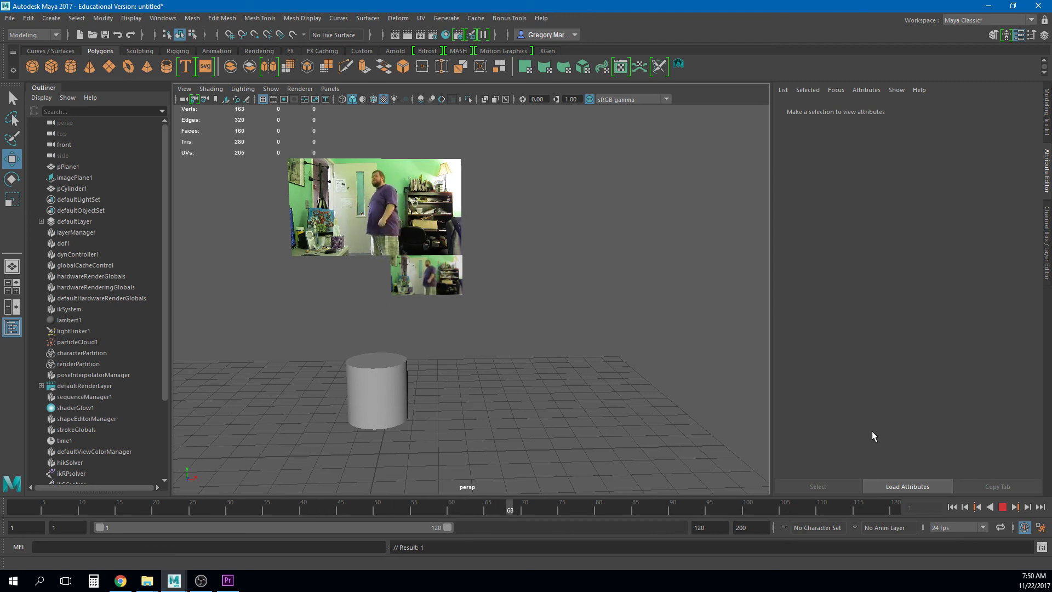
left_click(1002, 507)
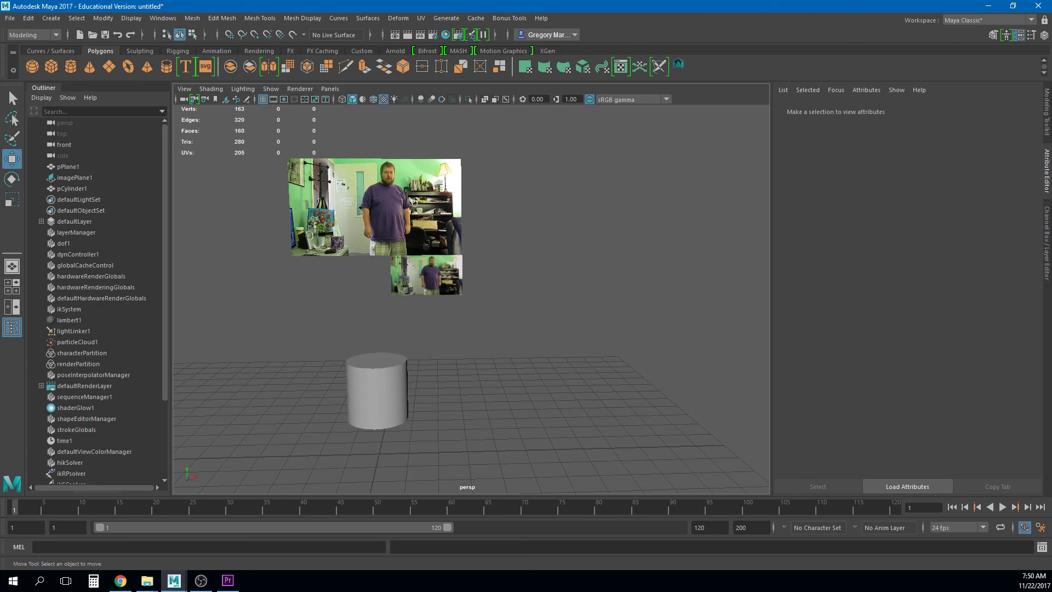